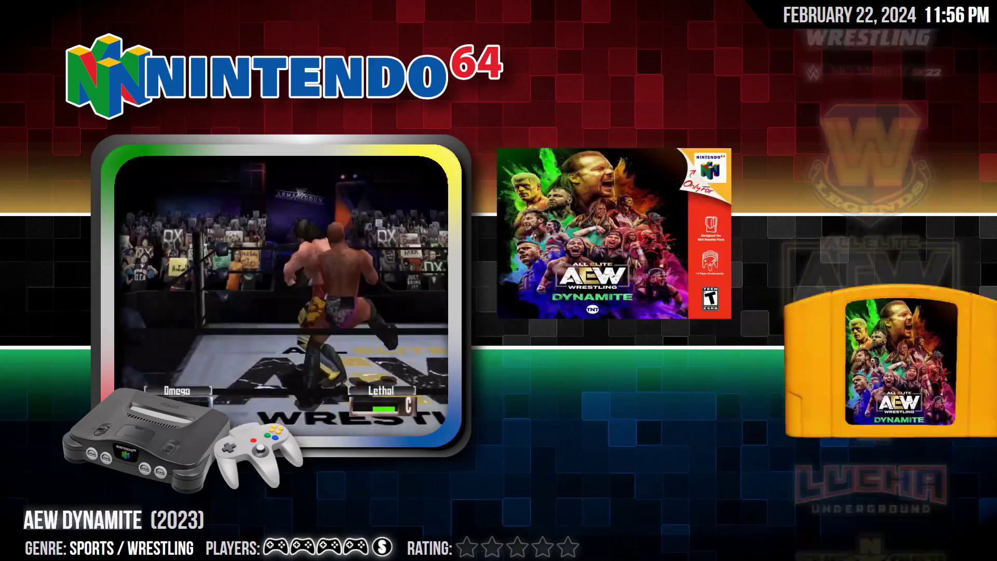
# Launch AKI Evolution, then Lucha Underground, from the Big Box Nintendo 64 wheel
pyautogui.press('Down')
pyautogui.press('Return')
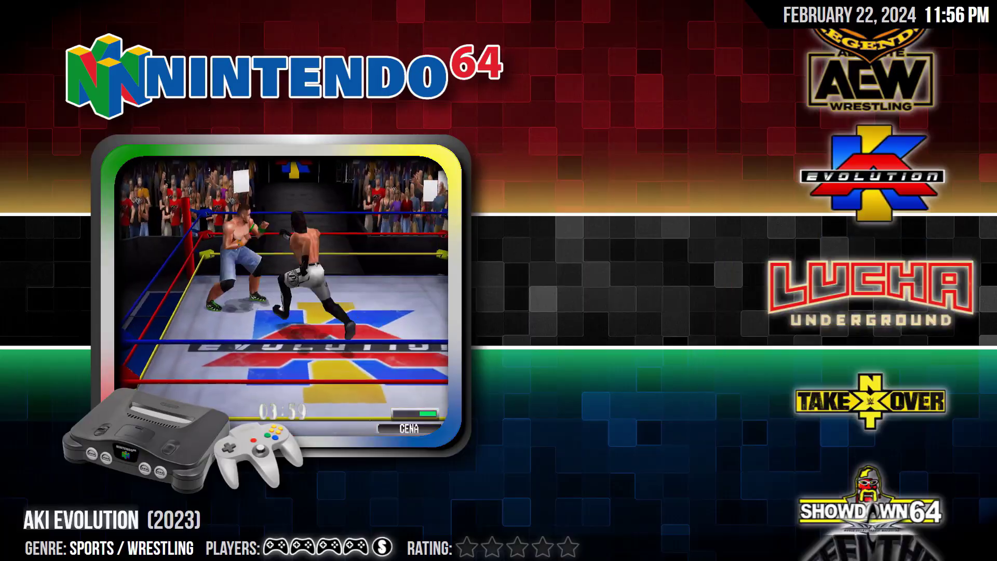
pyautogui.press('Down')
pyautogui.press('Return')
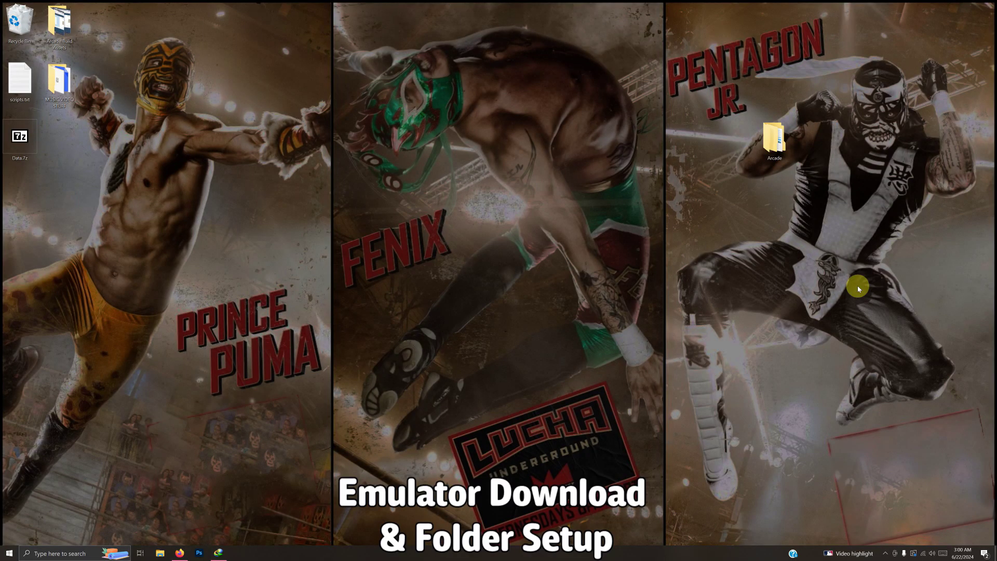
# Open the Arcade folder and download Project 64 - Lucha Underground.zip from Google Drive
pyautogui.doubleClick(772, 141)
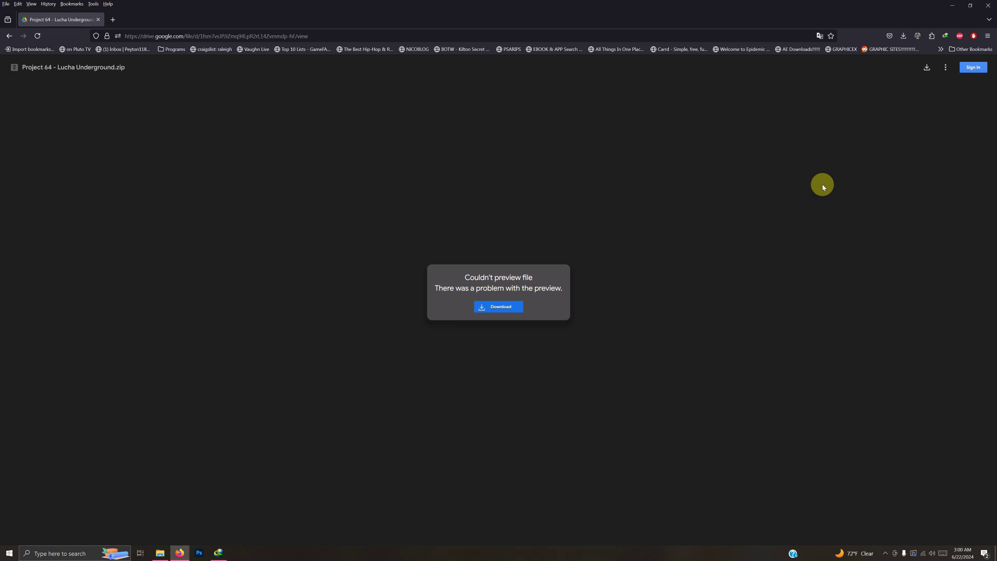
pyautogui.click(920, 70)
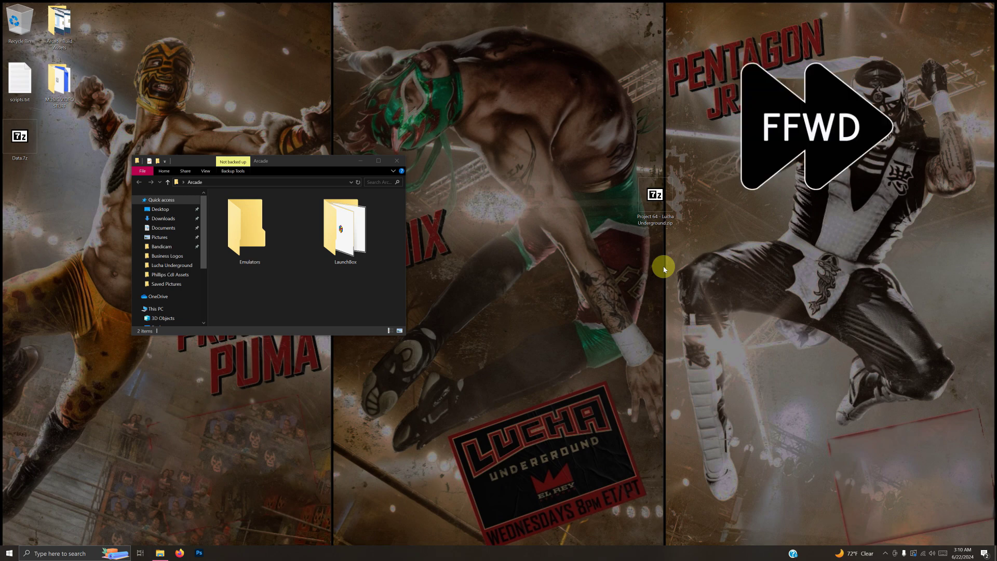
# Extract the zip into Emulators with 7-Zip and run Project64.exe from the new Project 64 - Lucha Underground folder
pyautogui.moveTo(655, 196); pyautogui.dragTo(229, 216)
pyautogui.click(332, 239)
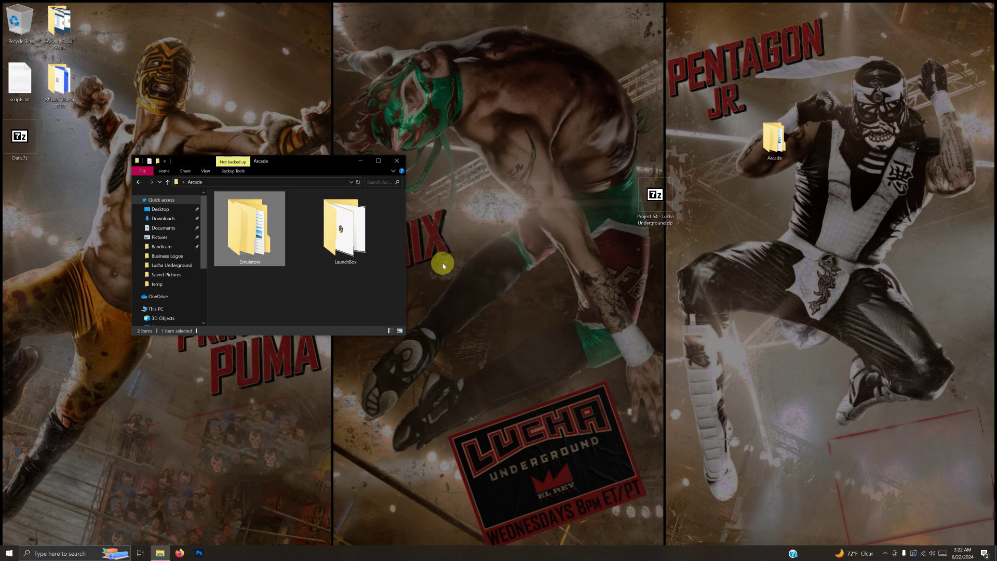
pyautogui.doubleClick(256, 242)
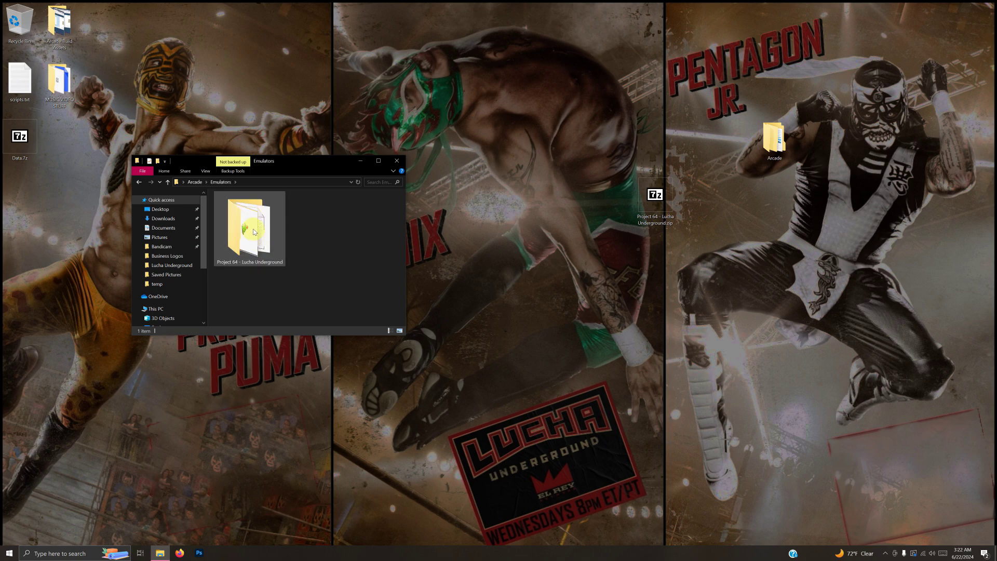
pyautogui.doubleClick(253, 228)
pyautogui.scroll(-2, 258, 283)
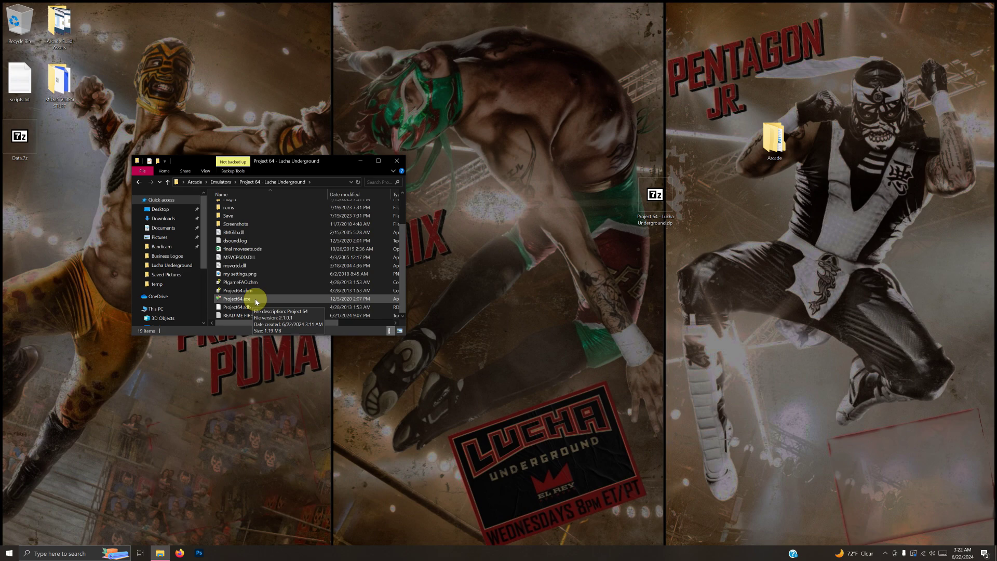
pyautogui.doubleClick(255, 298)
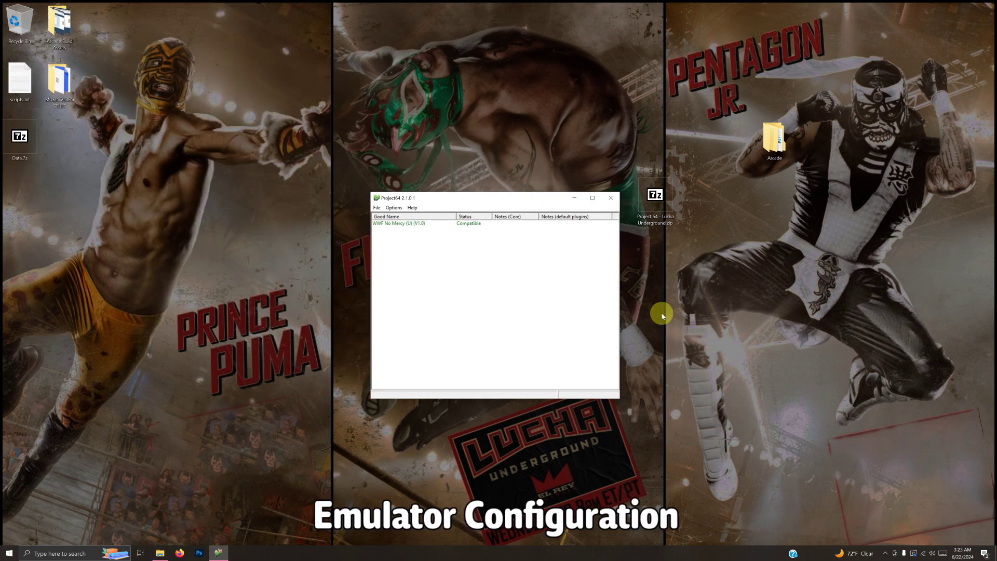
# Turn off 'On loading a ROM go to full screen' in Project64 Settings and show the Directories page
pyautogui.click(393, 207)
pyautogui.click(403, 281)
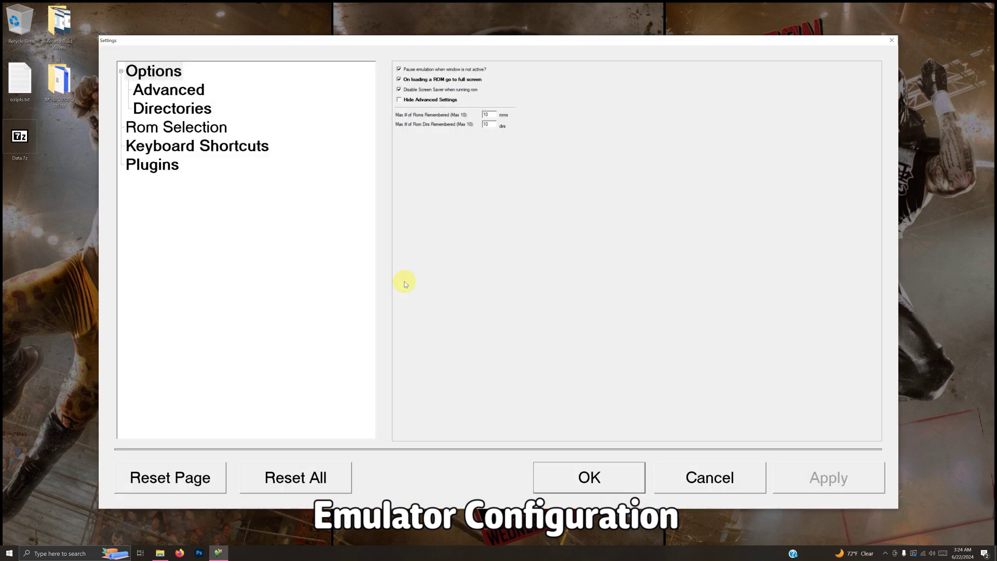
pyautogui.click(398, 80)
pyautogui.click(198, 111)
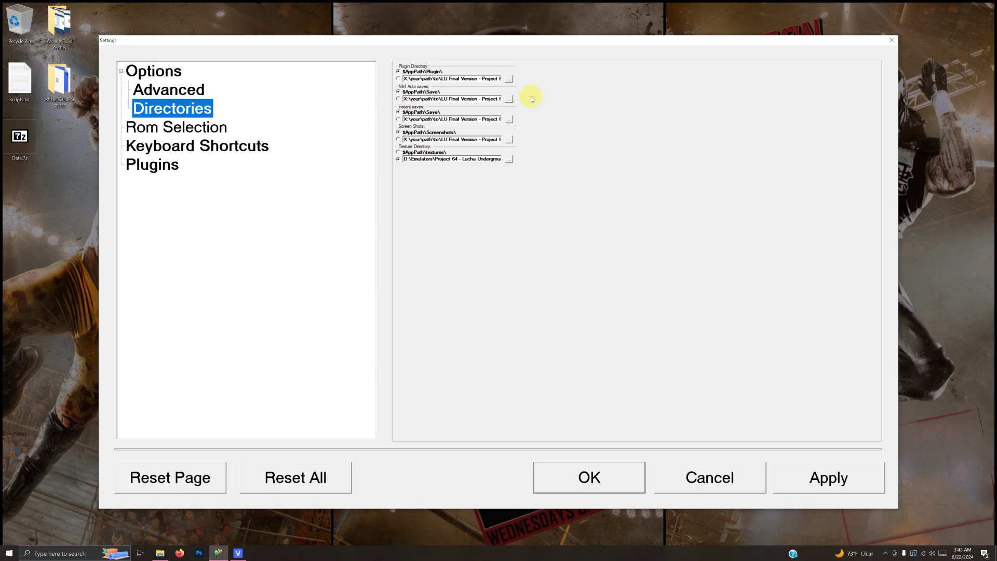
# Set the Plugin Directory to Arcade\Emulators\Project 64 - Lucha Underground\Plugin
pyautogui.click(509, 79)
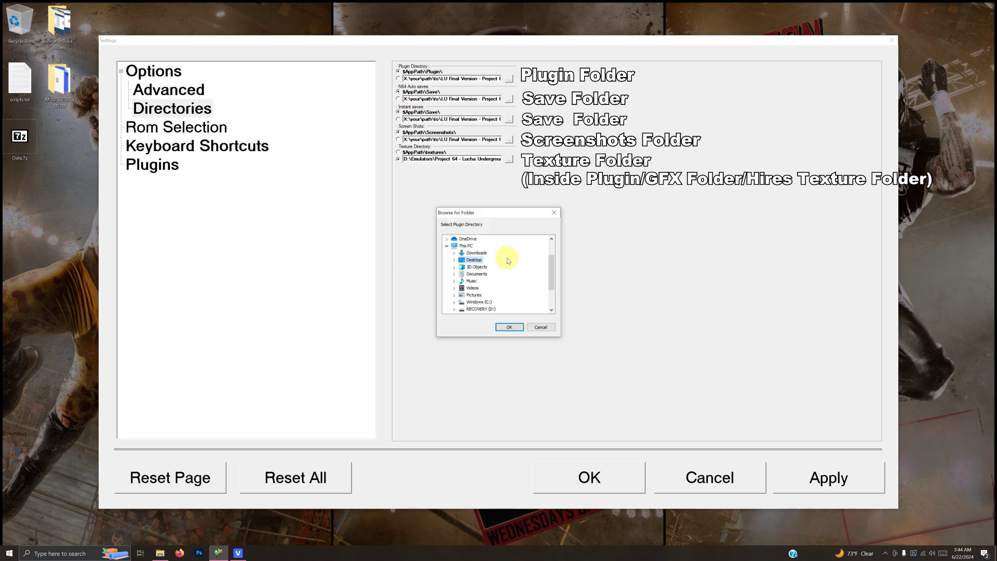
pyautogui.doubleClick(474, 260)
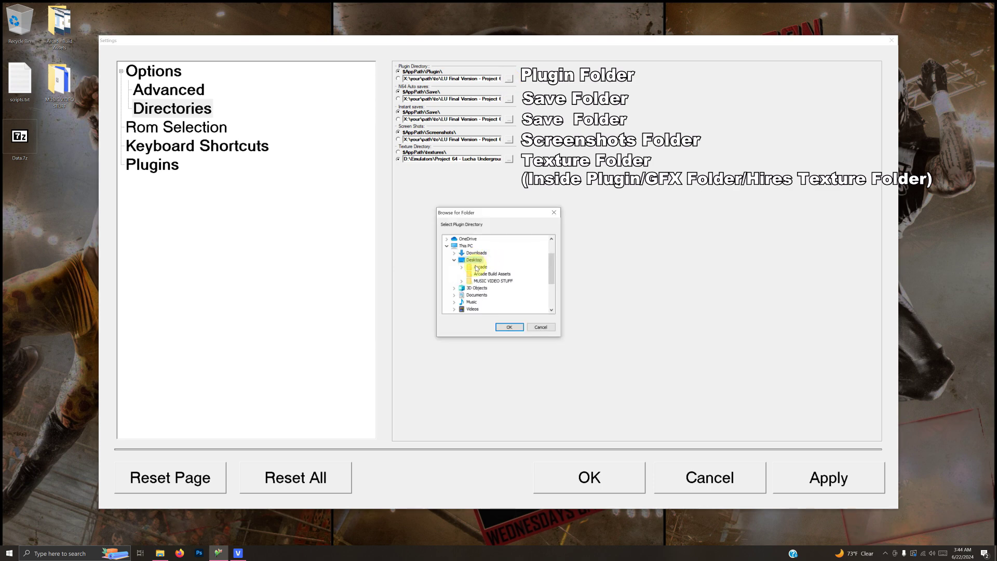
pyautogui.doubleClick(478, 267)
pyautogui.doubleClick(483, 274)
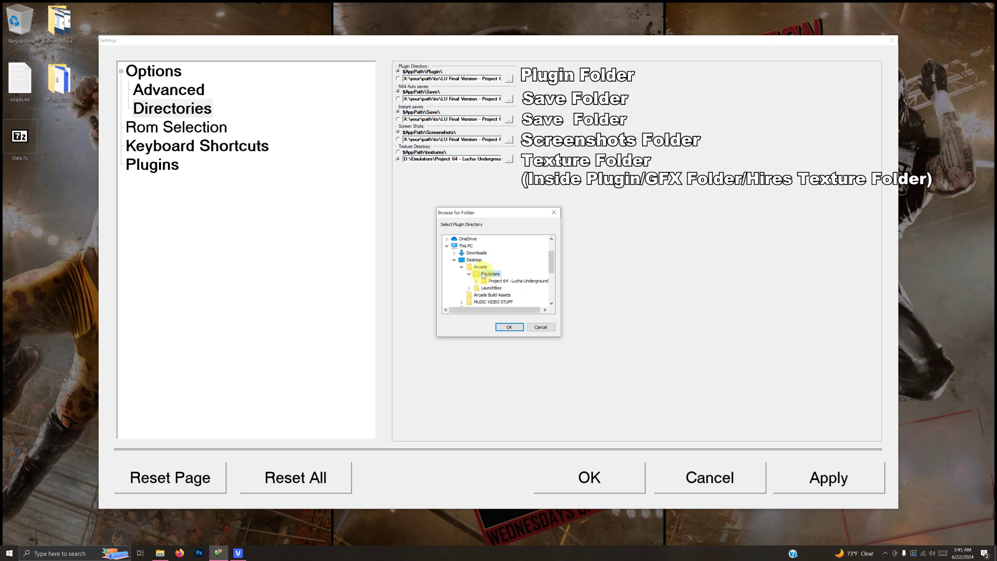
pyautogui.doubleClick(489, 280)
pyautogui.click(502, 274)
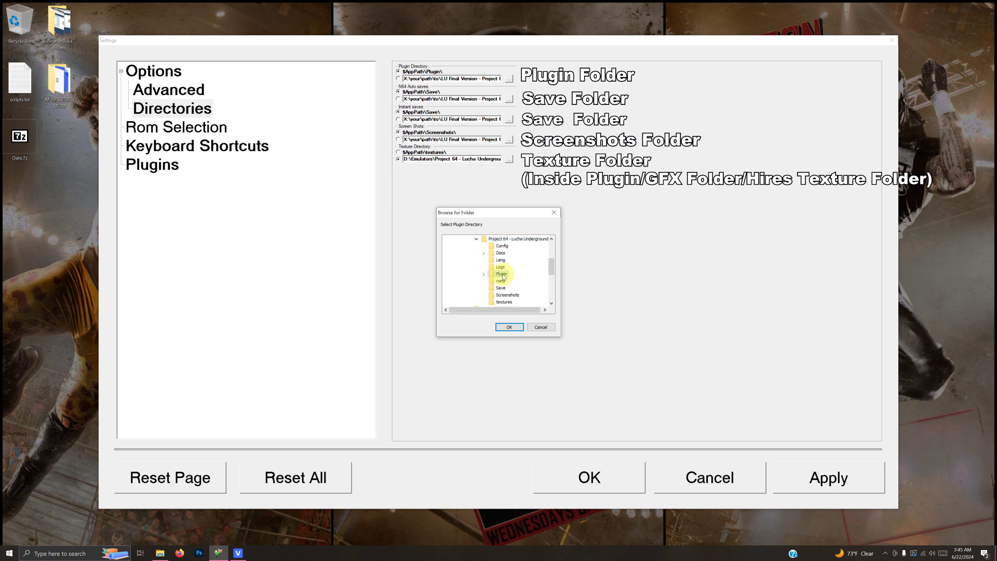
pyautogui.click(512, 328)
pyautogui.click(509, 327)
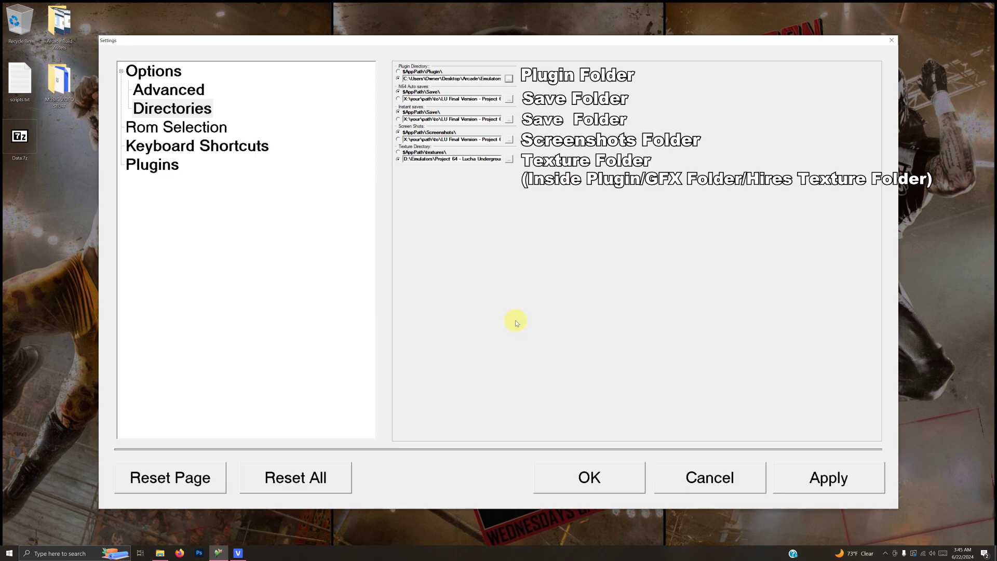
# Set the N64 Auto saves directory to the Save folder in Project 64 - Lucha Underground
pyautogui.click(509, 98)
pyautogui.doubleClick(473, 252)
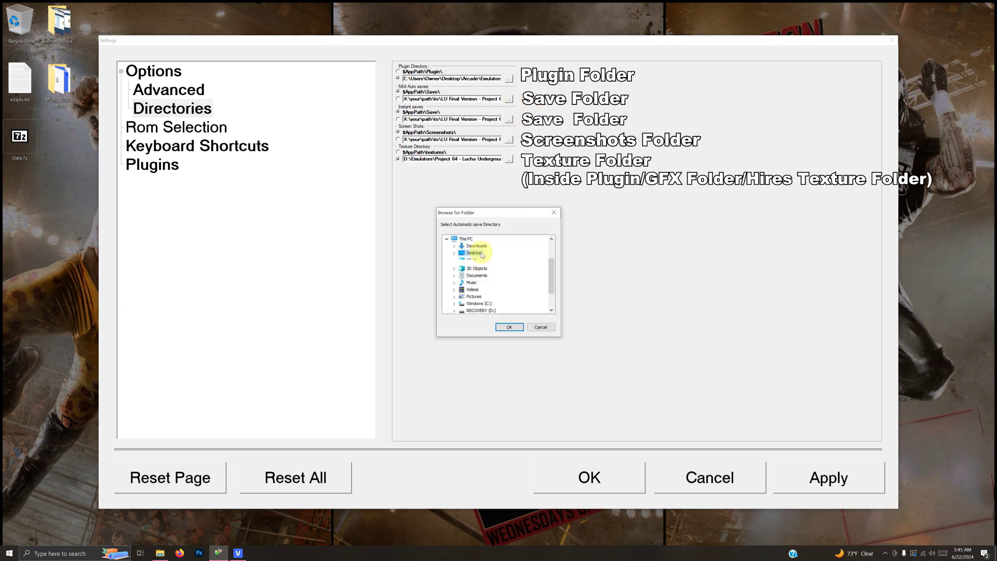
pyautogui.doubleClick(485, 260)
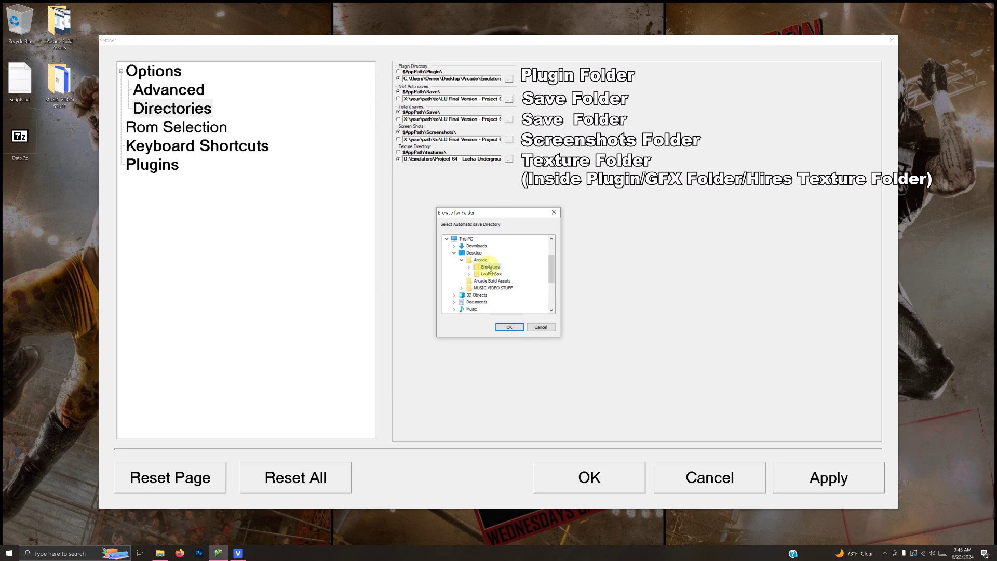
pyautogui.doubleClick(490, 267)
pyautogui.doubleClick(497, 275)
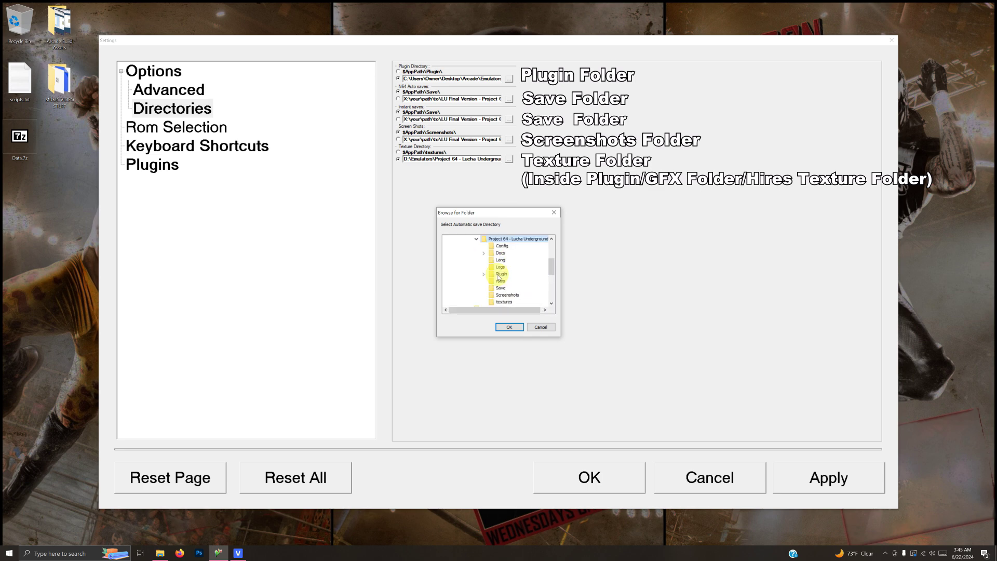
pyautogui.click(500, 288)
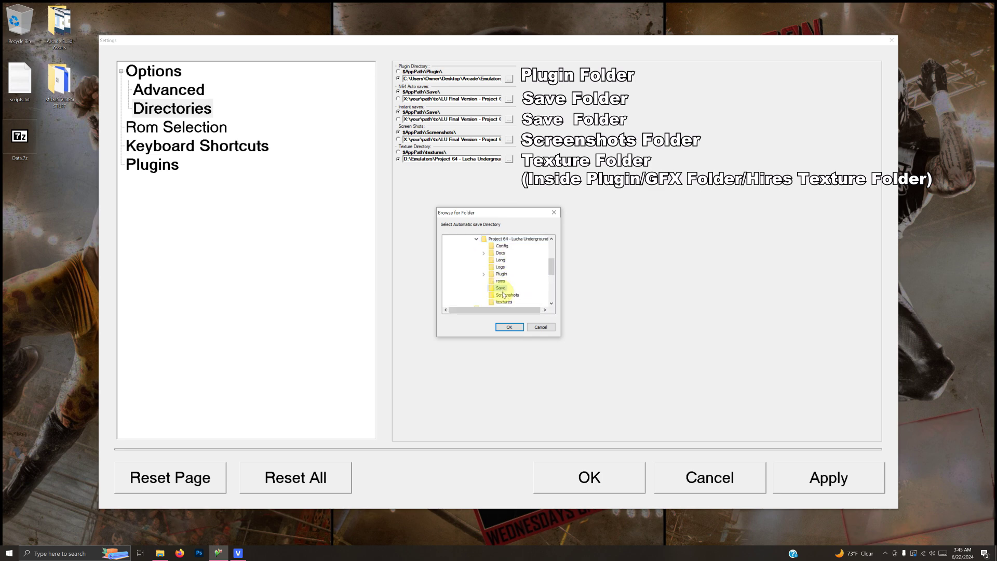
pyautogui.click(510, 327)
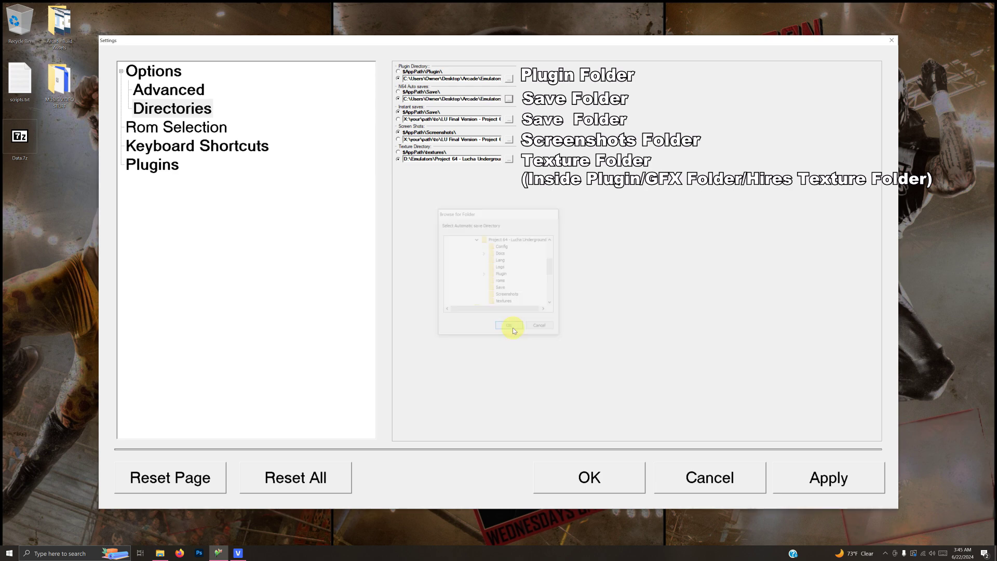
# Set the instant-save directory to the Save folder in Project 64 - Lucha Underground
pyautogui.click(509, 120)
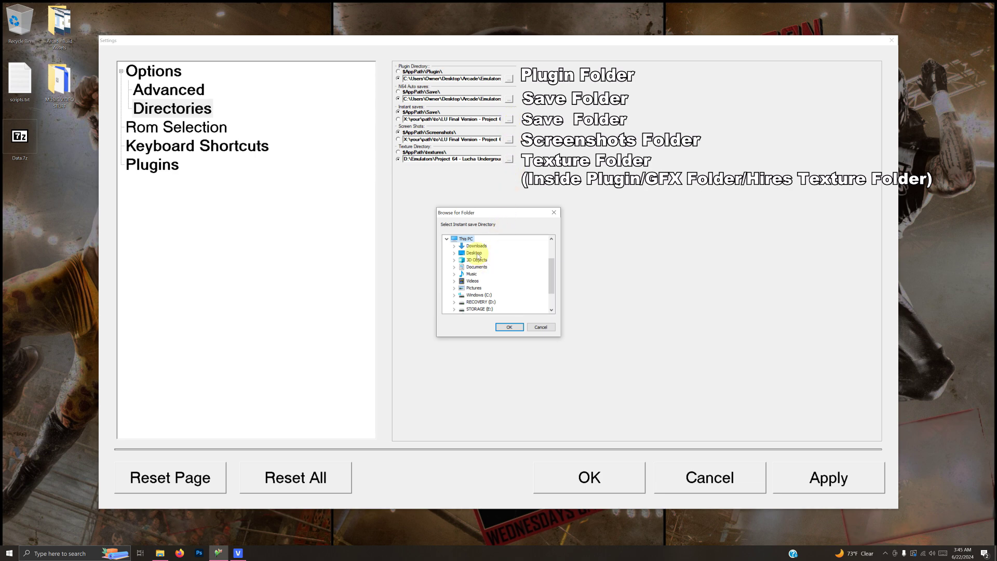
pyautogui.doubleClick(473, 254)
pyautogui.doubleClick(480, 260)
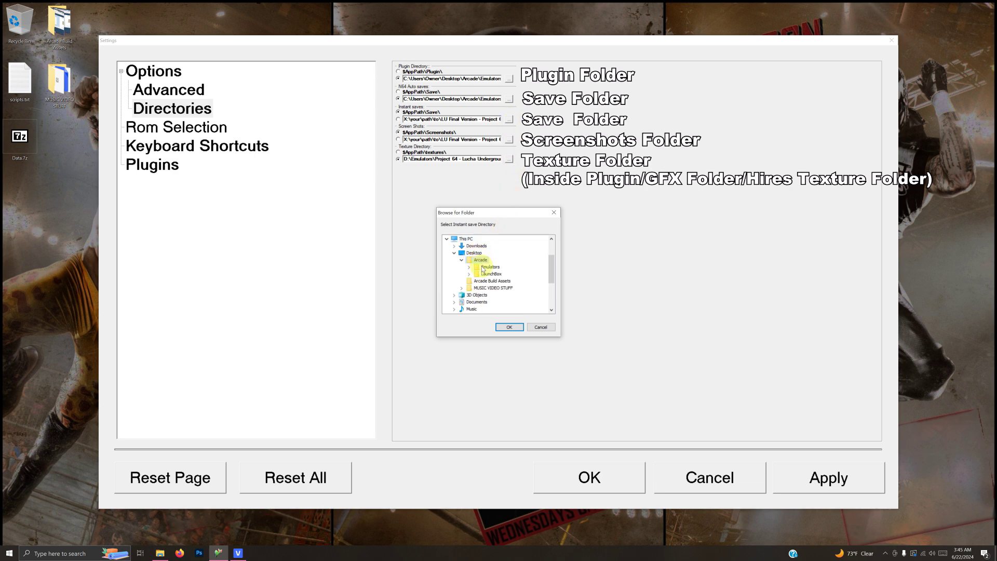
pyautogui.doubleClick(483, 268)
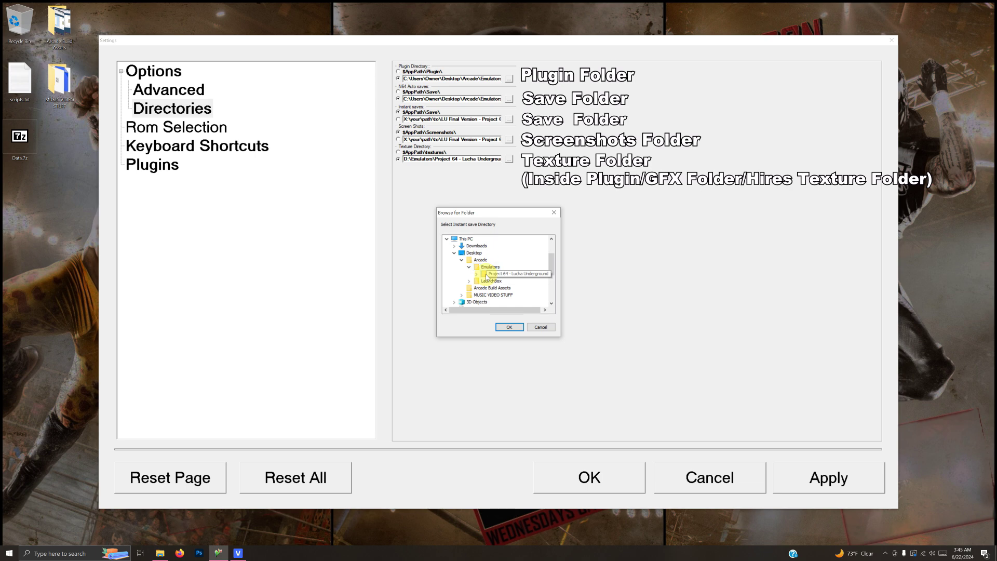
pyautogui.doubleClick(487, 276)
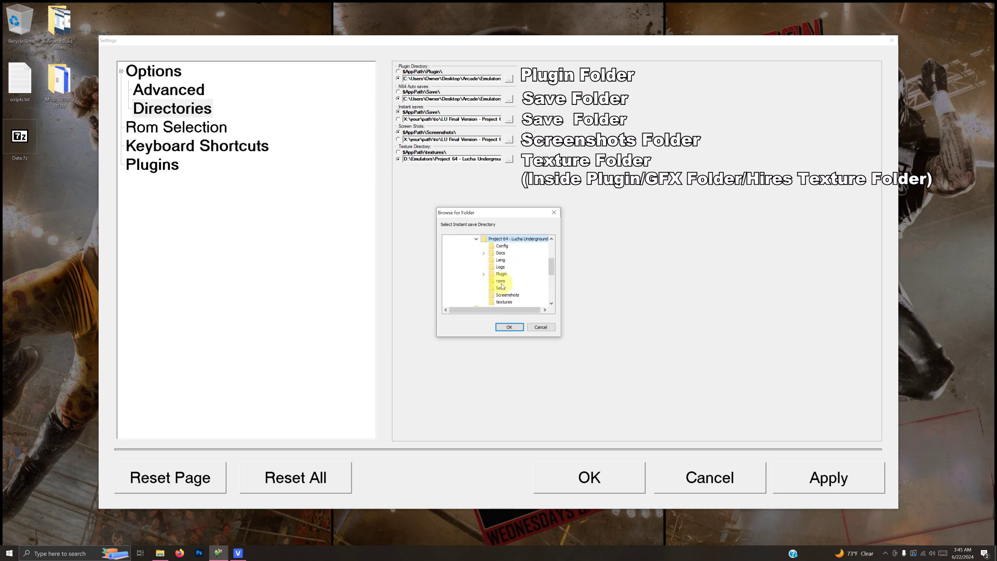
pyautogui.click(501, 289)
pyautogui.click(509, 327)
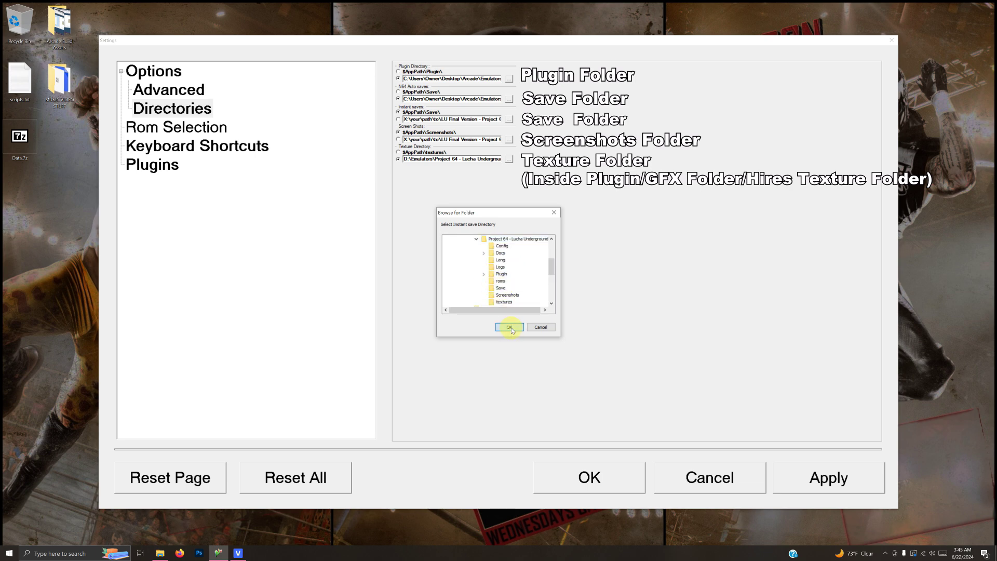
# Set the Screen Shots directory to the Screenshots folder in Project 64 - Lucha Underground
pyautogui.click(509, 139)
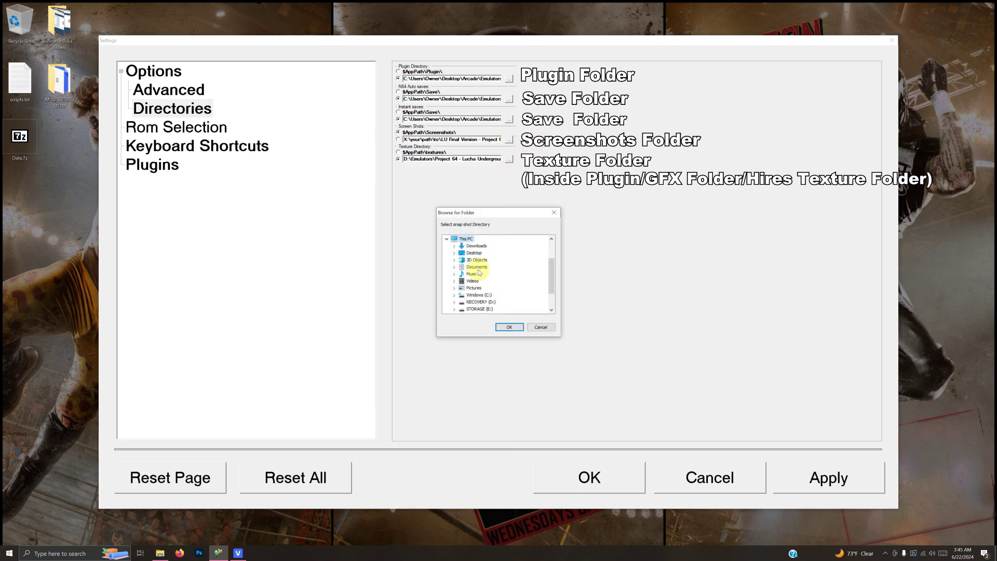
pyautogui.doubleClick(473, 253)
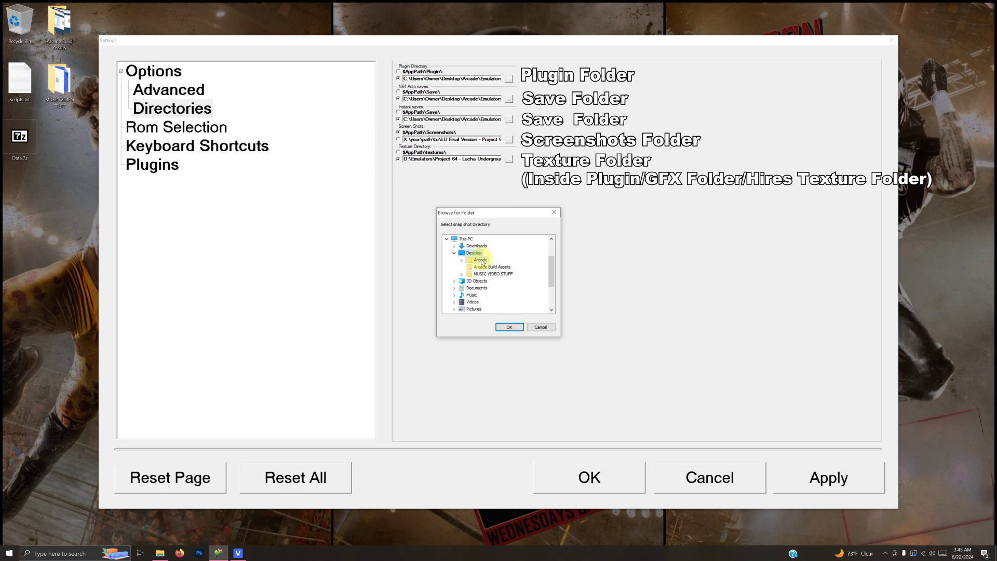
pyautogui.doubleClick(480, 261)
pyautogui.doubleClick(490, 267)
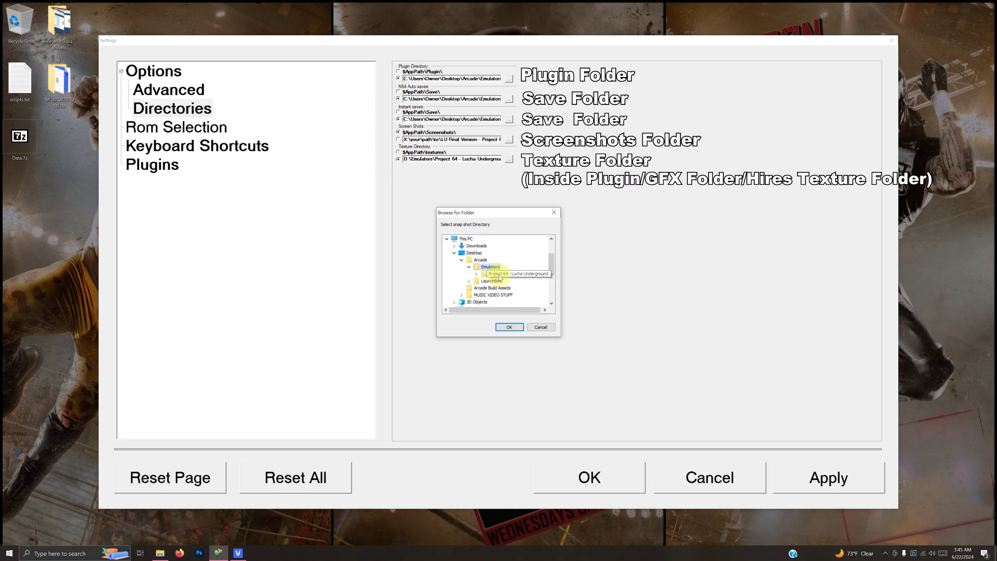
pyautogui.doubleClick(499, 275)
pyautogui.click(507, 295)
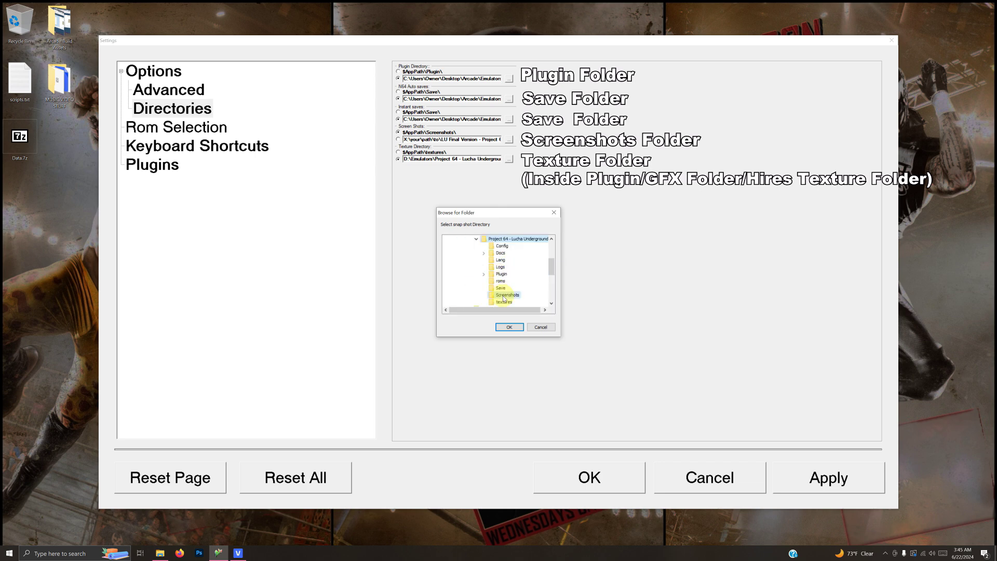
pyautogui.click(510, 328)
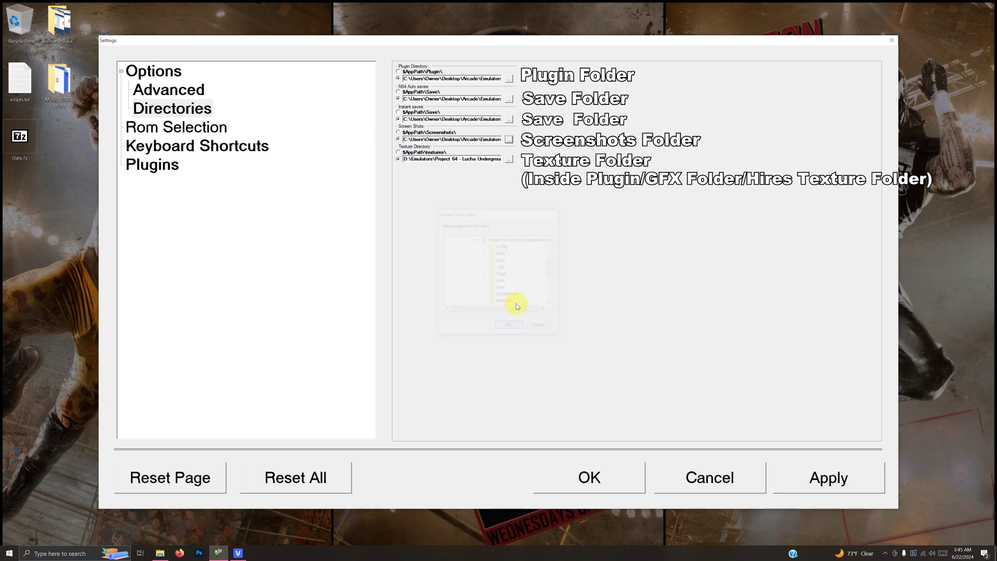
# Set the Texture Directory to Plugin\hires_texture in Project 64 - Lucha Underground
pyautogui.click(510, 160)
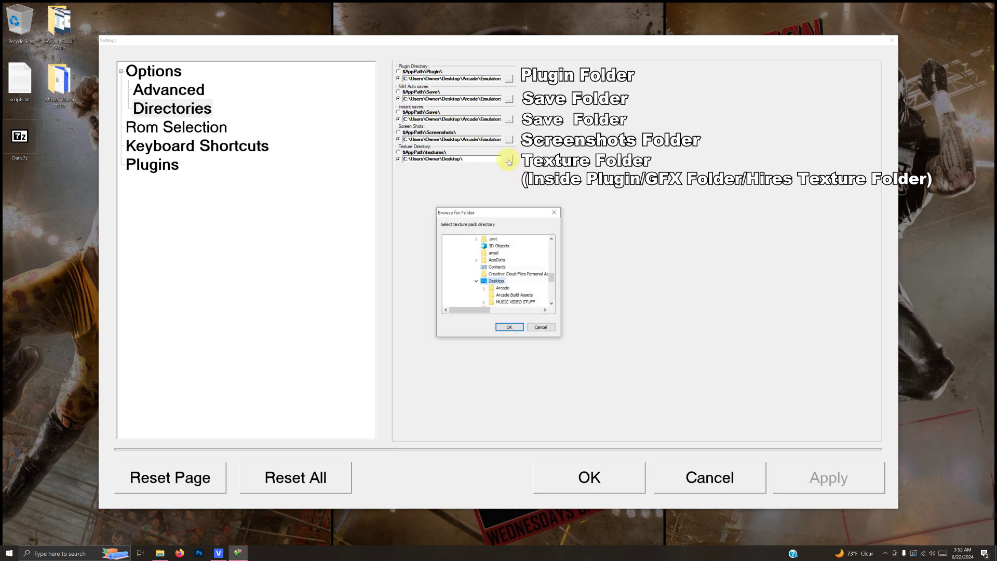
pyautogui.doubleClick(504, 290)
pyautogui.doubleClick(514, 295)
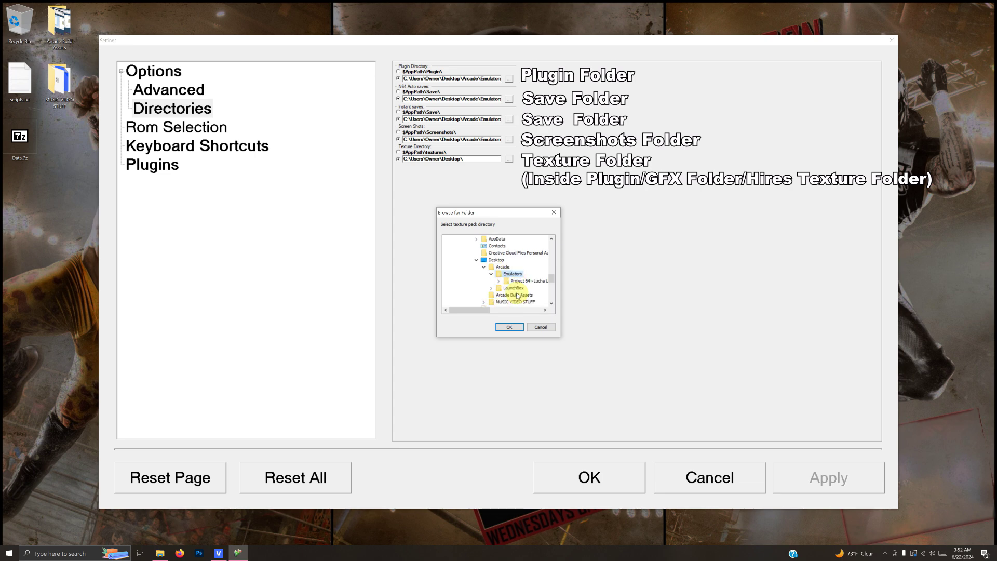
pyautogui.doubleClick(524, 280)
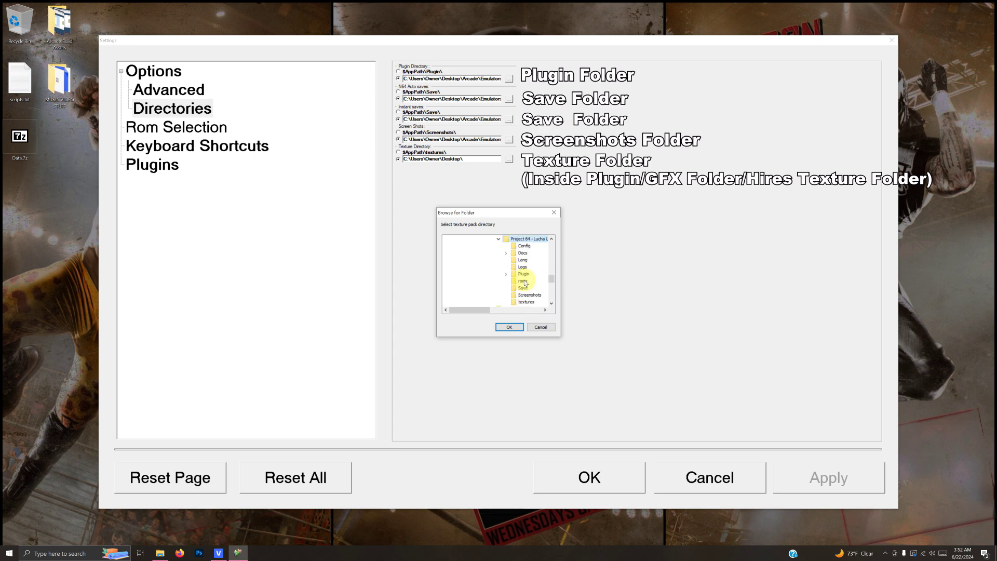
pyautogui.click(524, 276)
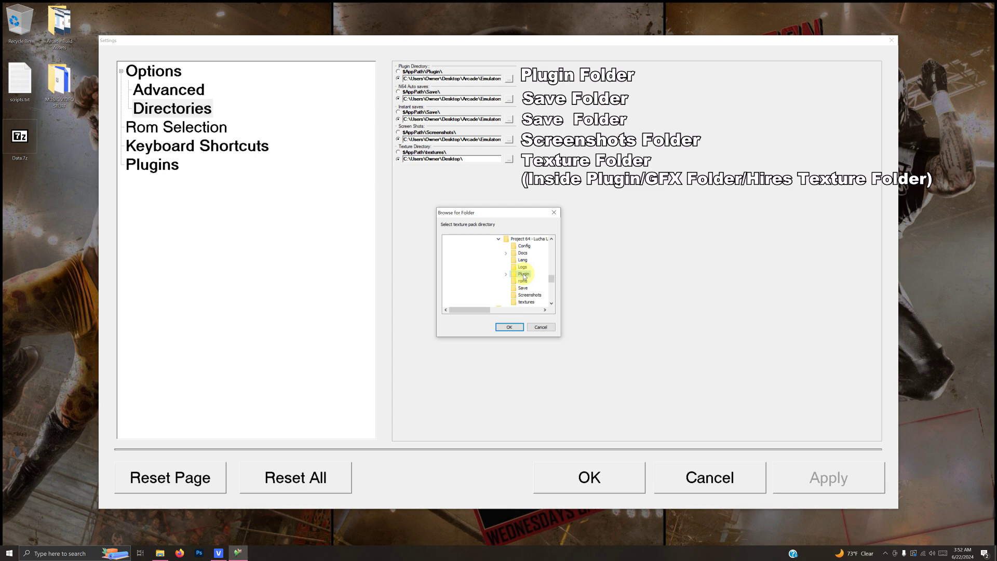
pyautogui.doubleClick(524, 275)
pyautogui.click(529, 282)
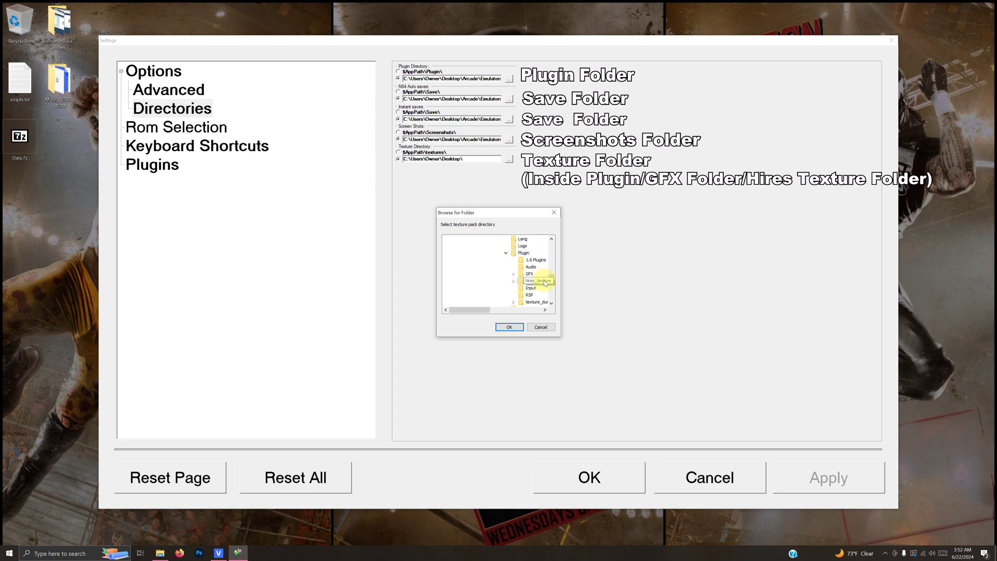
pyautogui.click(509, 327)
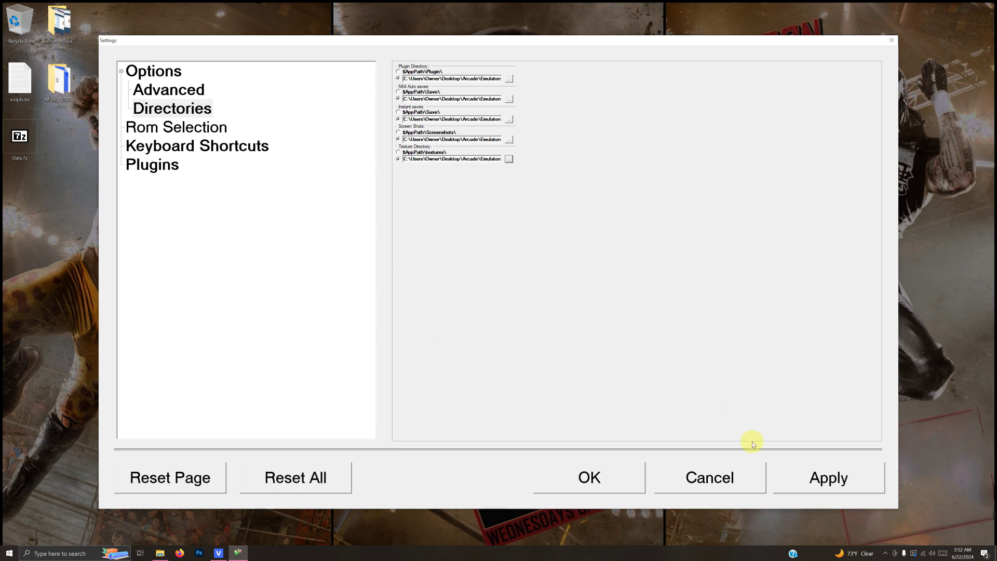
# Apply and save the directory settings, then close and relaunch Project64
pyautogui.click(791, 478)
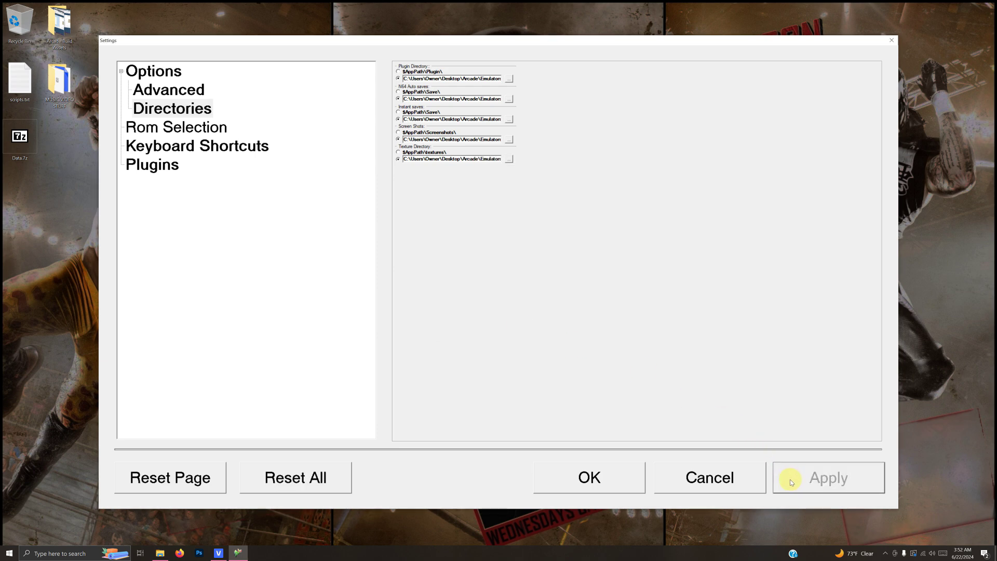
pyautogui.click(615, 481)
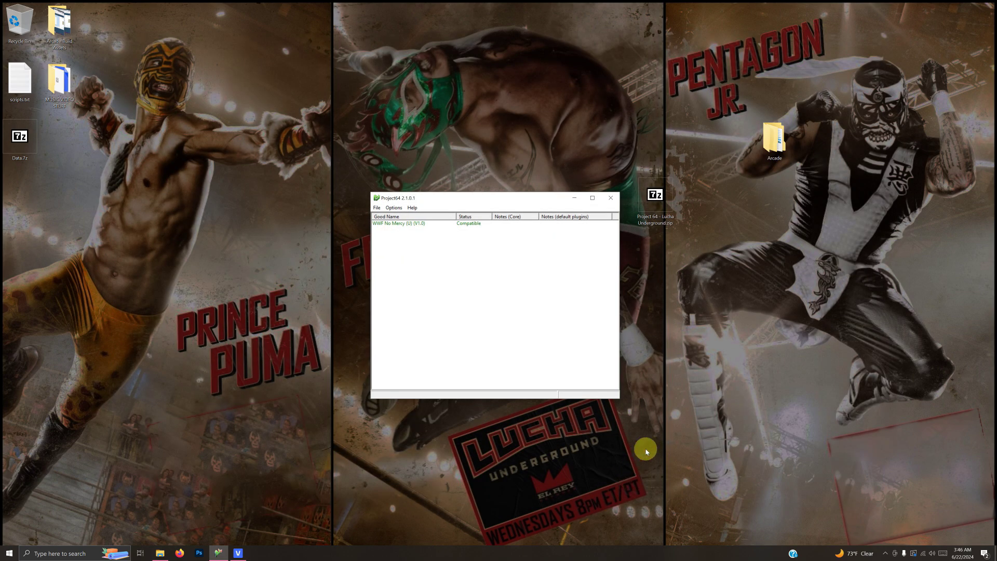
pyautogui.click(611, 197)
pyautogui.click(160, 553)
pyautogui.doubleClick(236, 307)
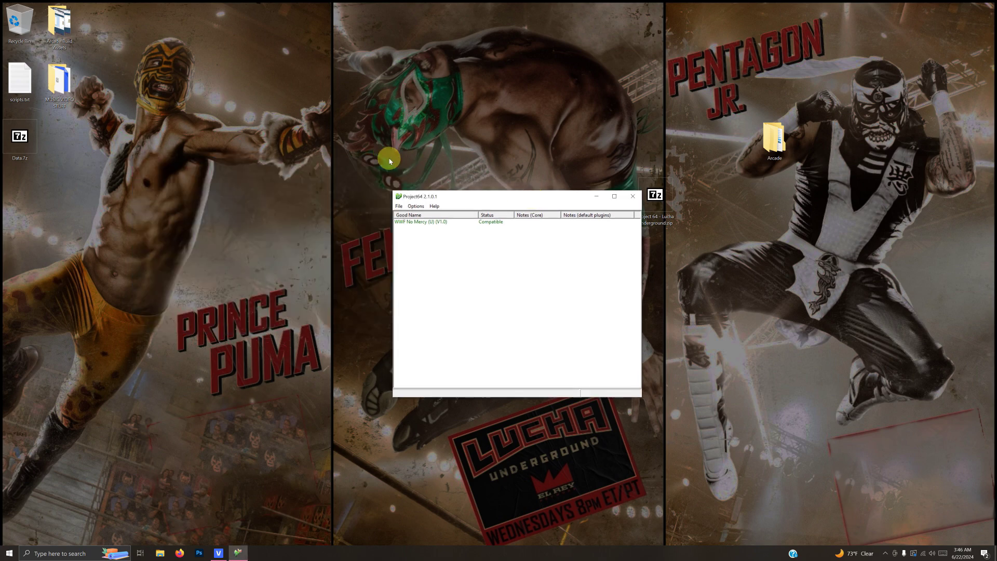
pyautogui.click(415, 206)
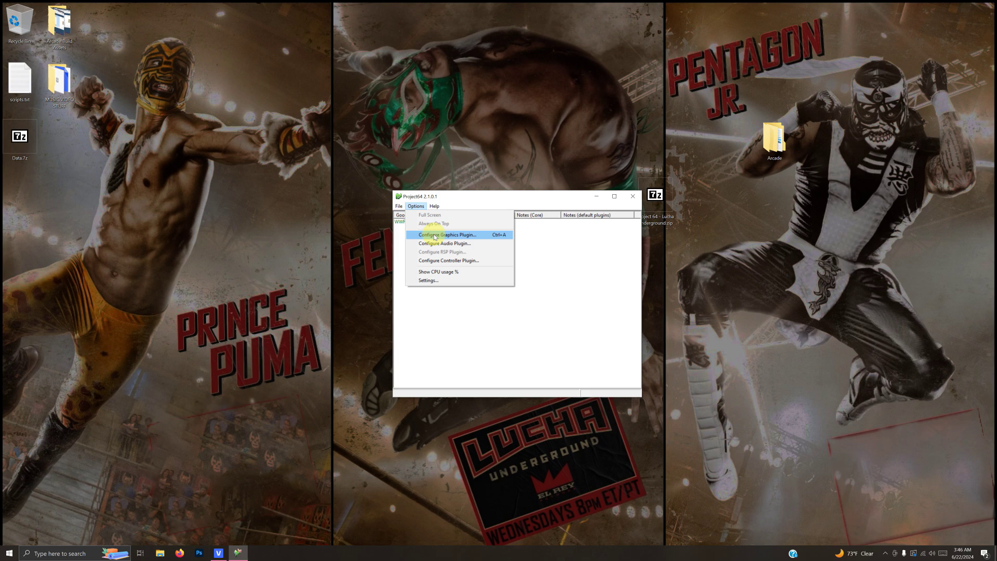
# Open the GLideN64 graphics plugin settings, keep MSAA Off, and show the Texture pack options
pyautogui.click(435, 235)
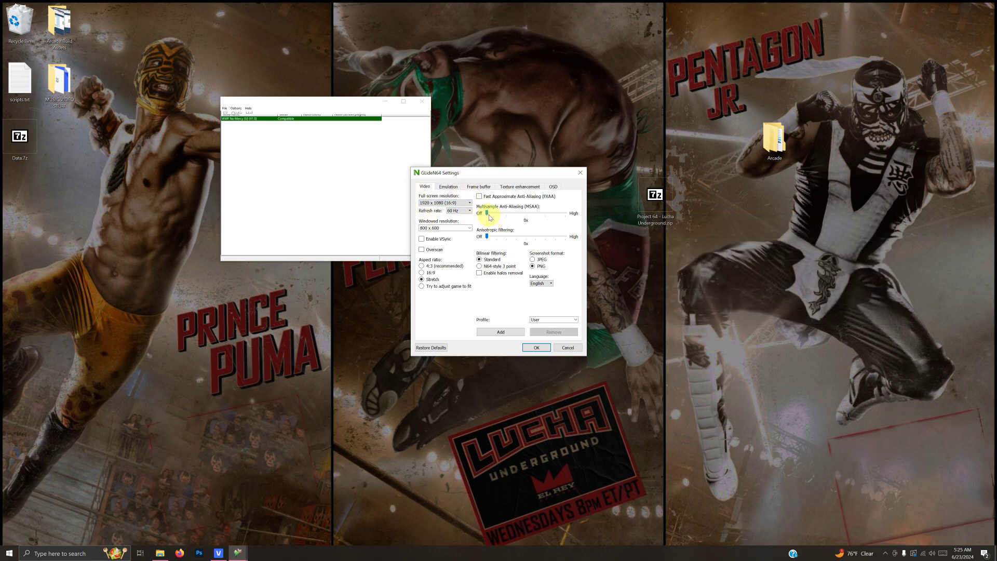
pyautogui.click(512, 218)
pyautogui.moveTo(512, 217); pyautogui.dragTo(493, 217)
pyautogui.click(509, 188)
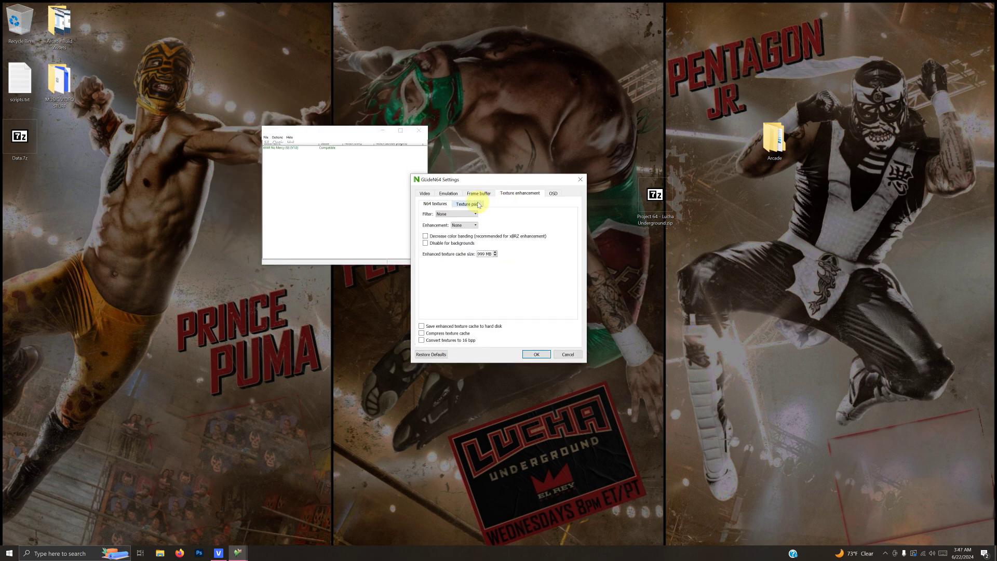
pyautogui.click(473, 204)
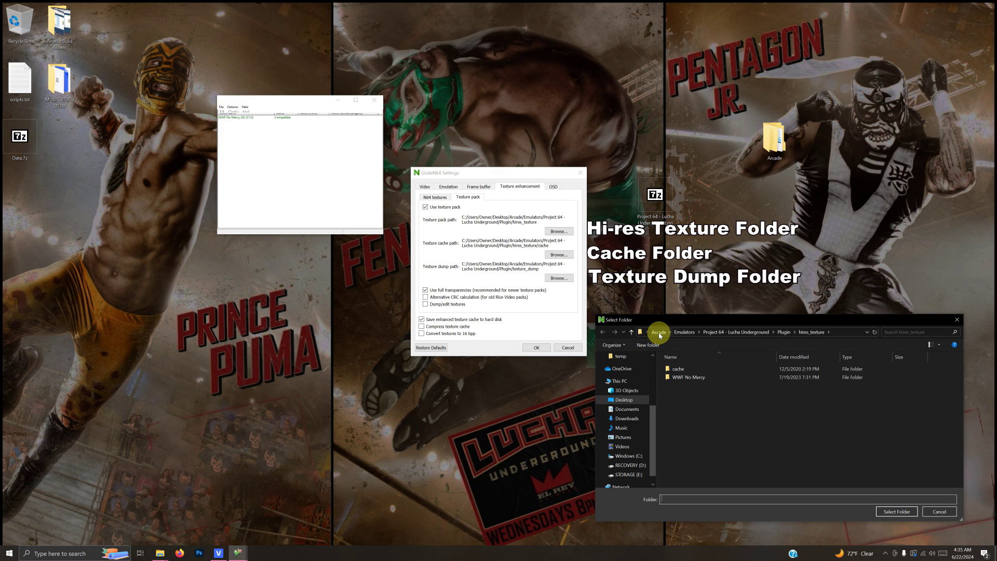
# Browse the texture pack path to Arcade\Emulators\Project 64 - Lucha Underground\Plugin\hires_texture
pyautogui.click(659, 333)
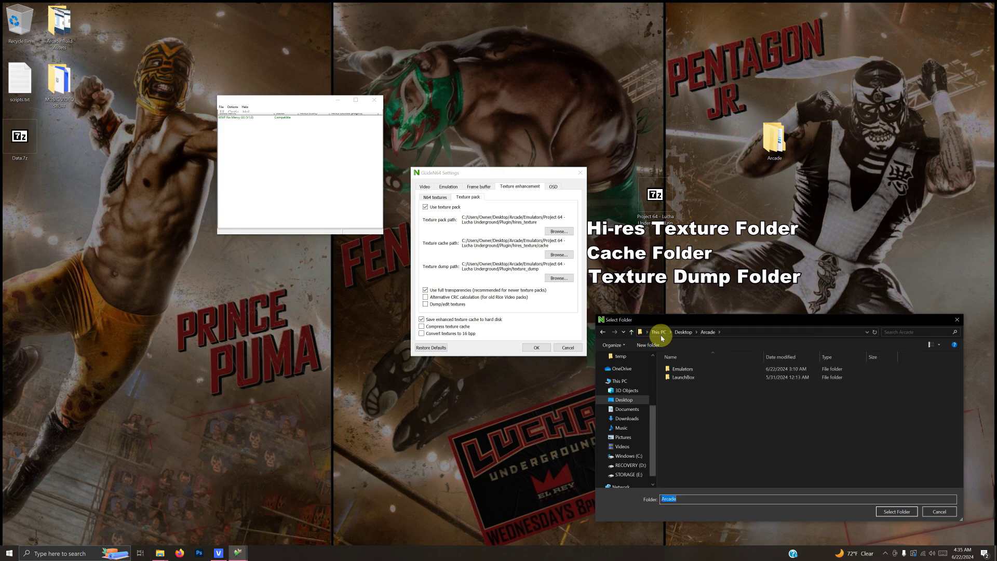
pyautogui.click(680, 369)
pyautogui.doubleClick(681, 370)
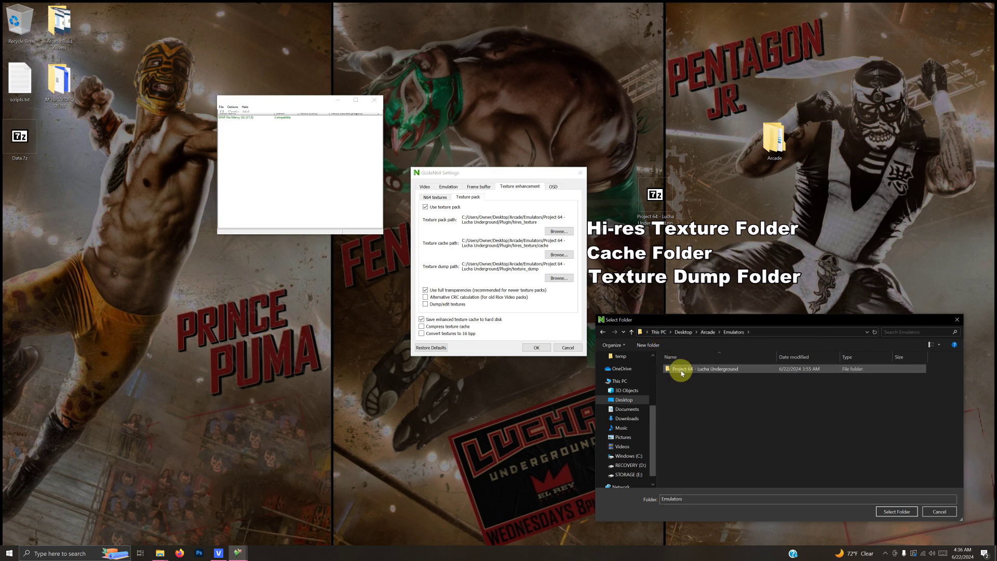
pyautogui.click(681, 370)
pyautogui.doubleClick(682, 371)
pyautogui.doubleClick(680, 380)
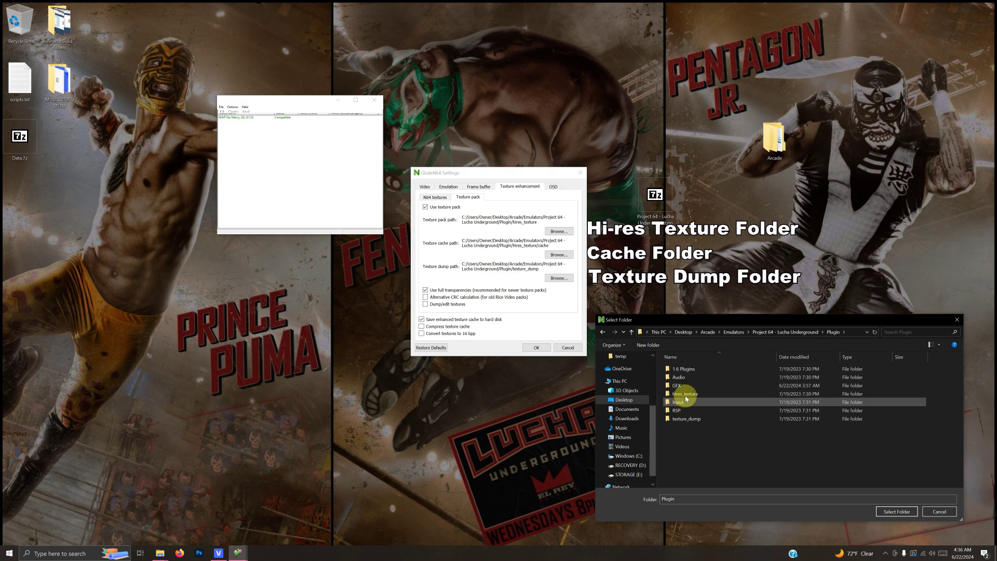
pyautogui.click(687, 394)
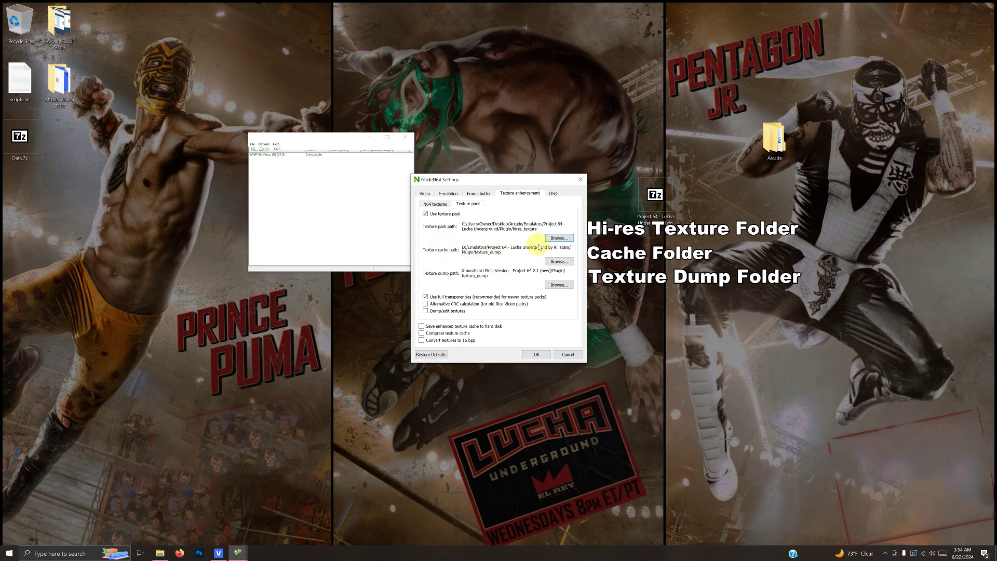
# Set the texture cache folder to the cache folder inside hires_texture
pyautogui.click(558, 261)
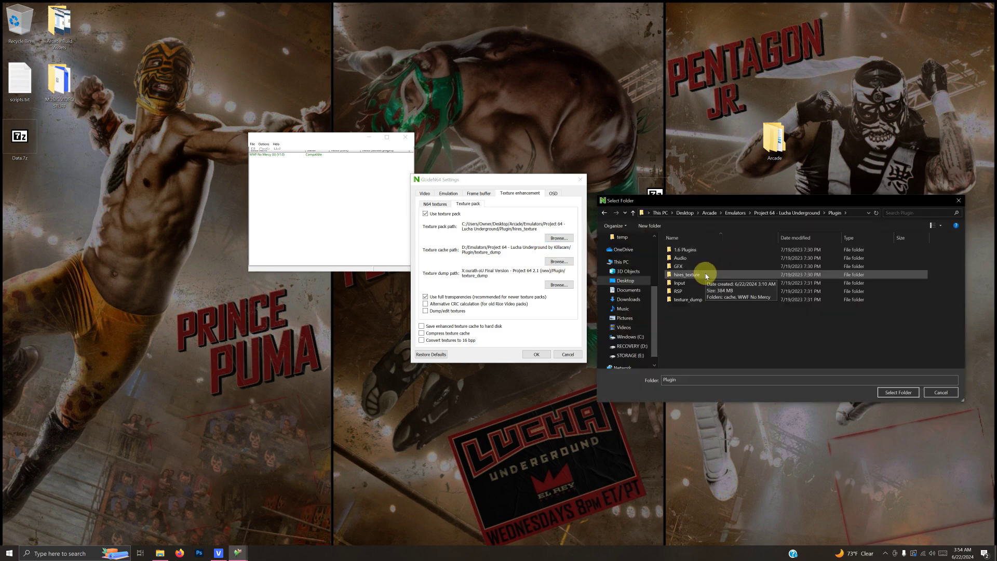
pyautogui.doubleClick(706, 275)
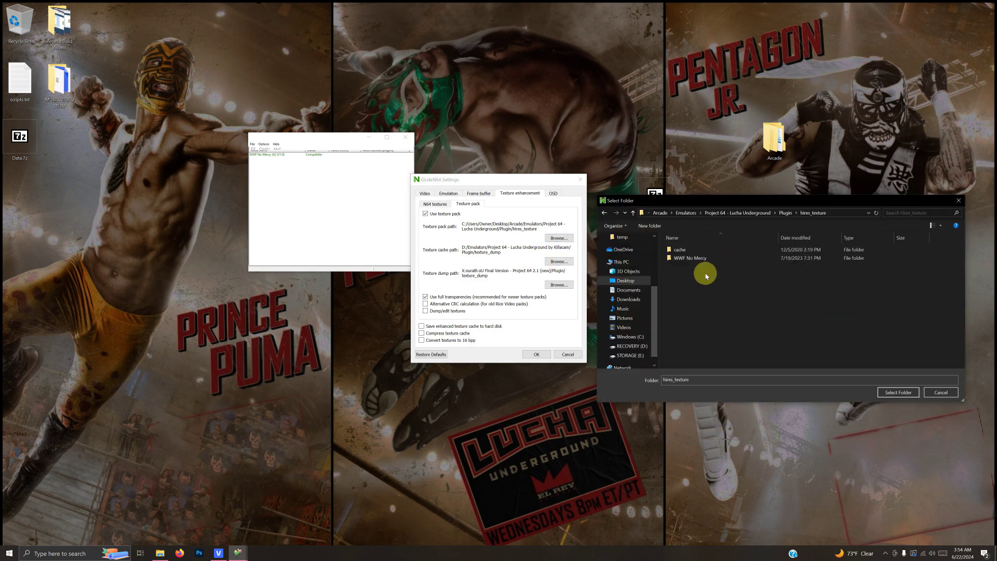
pyautogui.click(684, 251)
pyautogui.click(885, 391)
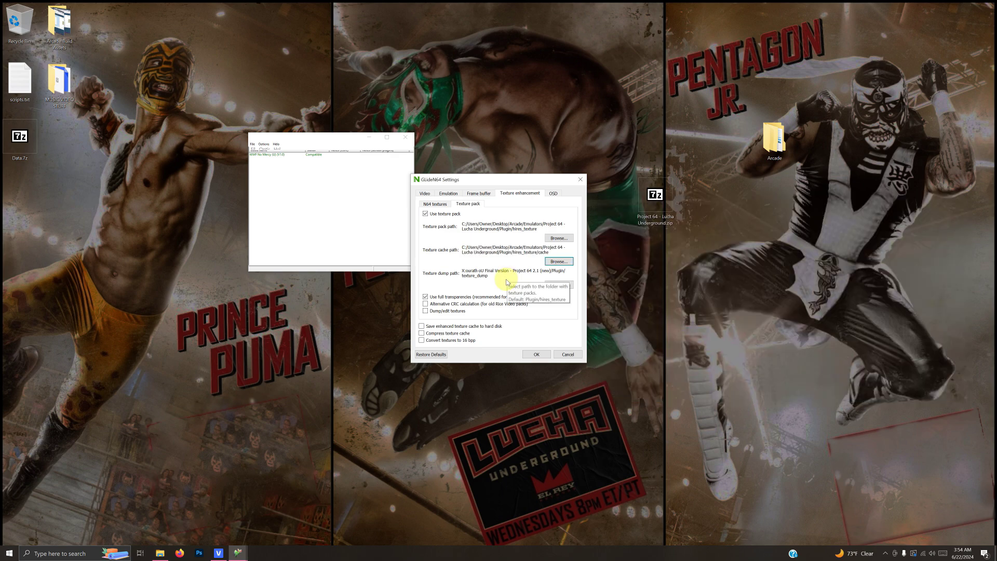
# Set the texture dump path to Plugin\texture_dump, enable saving enhanced texture cache, and confirm
pyautogui.click(559, 285)
pyautogui.click(758, 213)
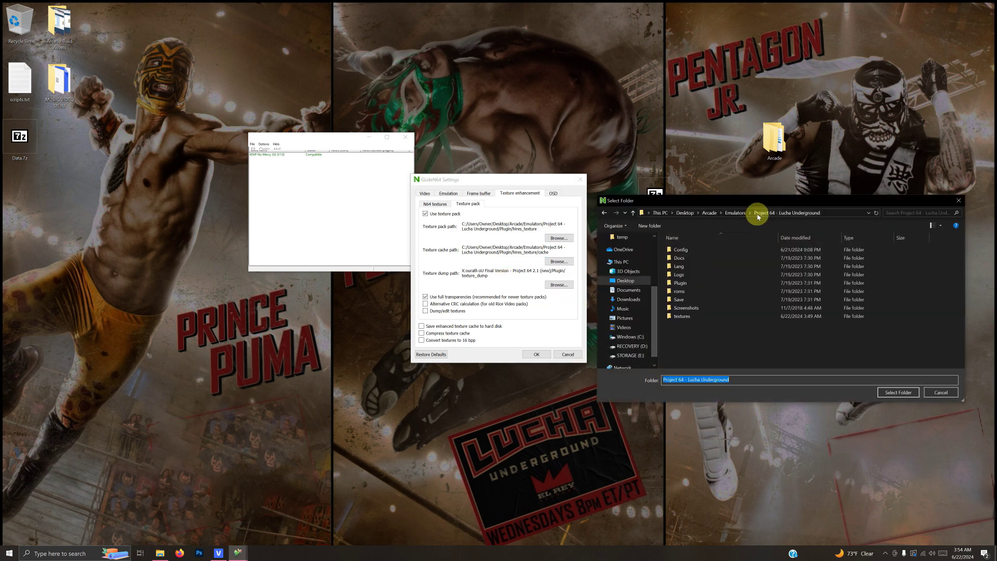
pyautogui.click(687, 284)
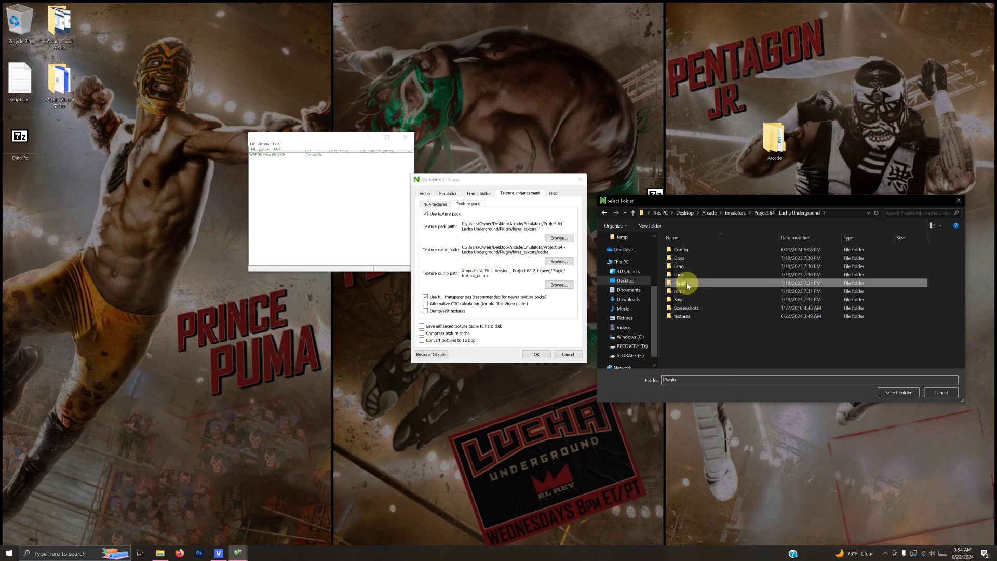
pyautogui.doubleClick(686, 283)
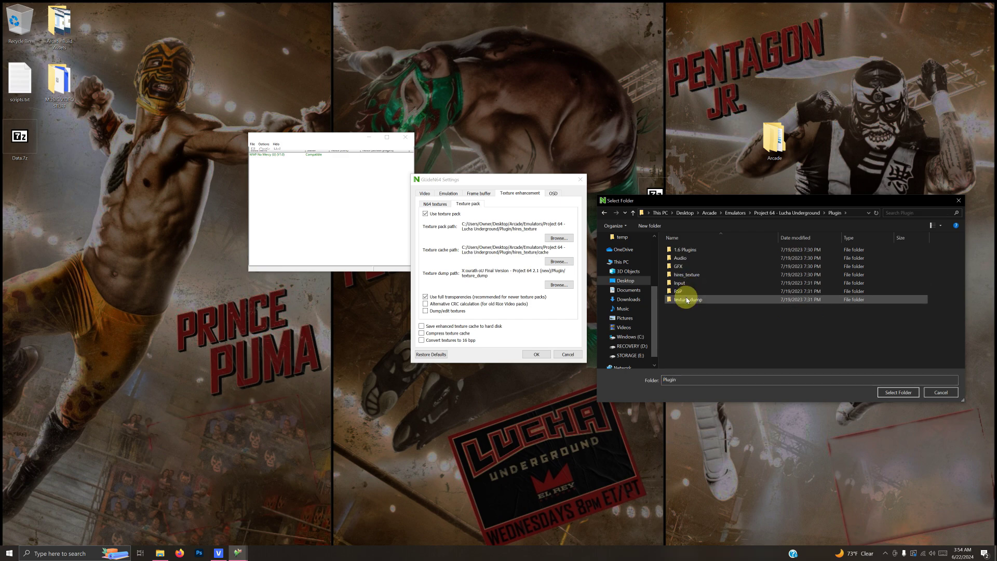
pyautogui.click(687, 299)
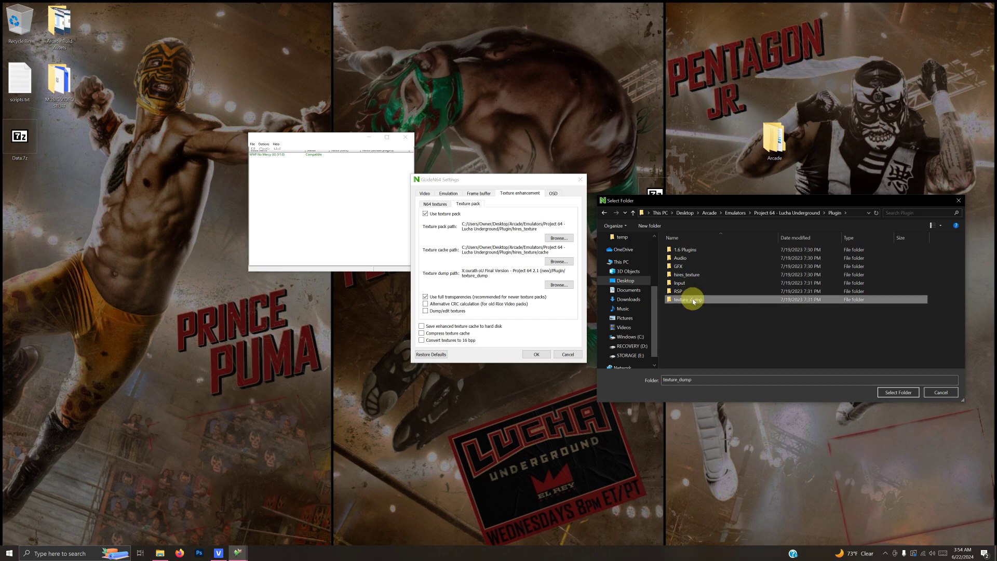
pyautogui.click(897, 393)
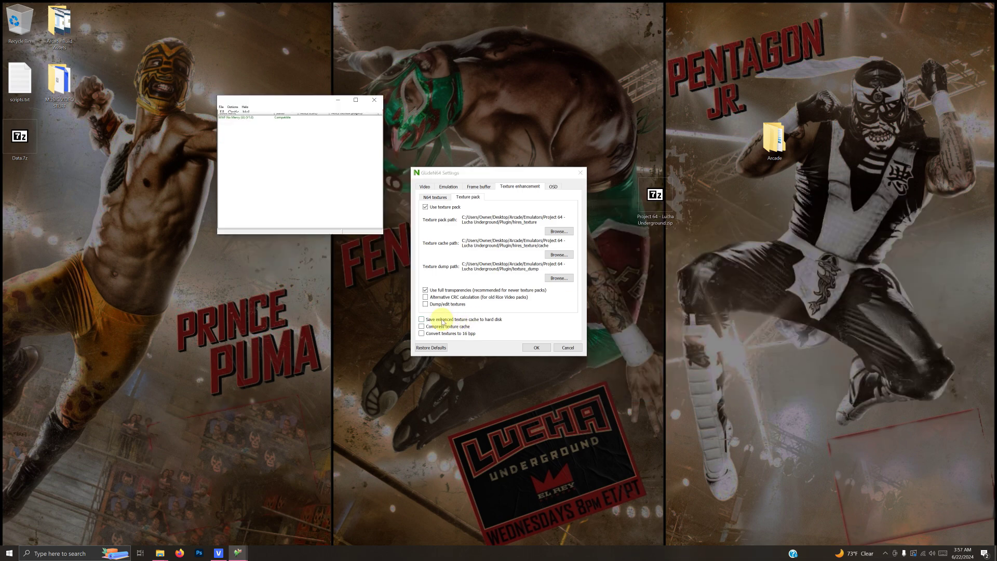
pyautogui.click(421, 319)
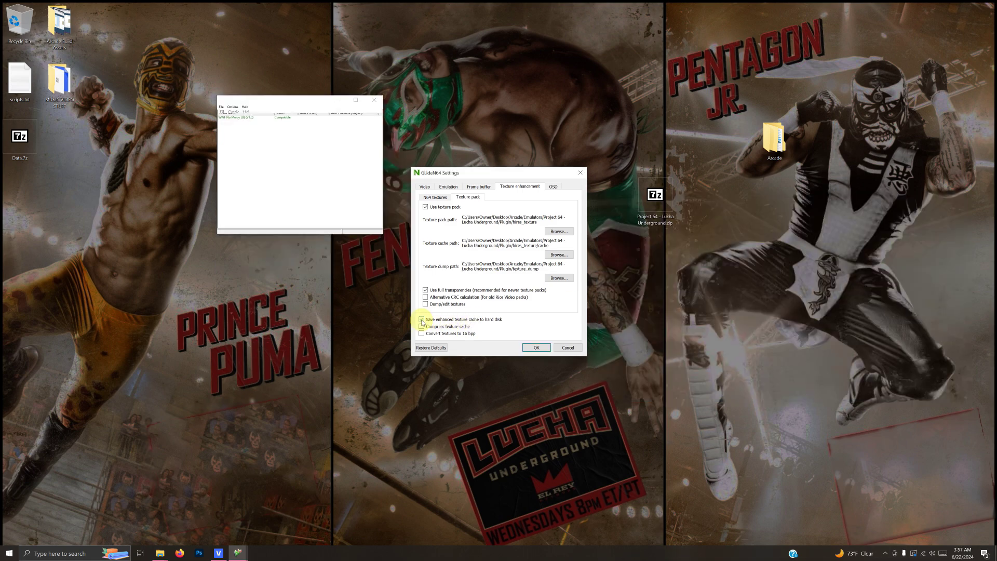
pyautogui.click(536, 348)
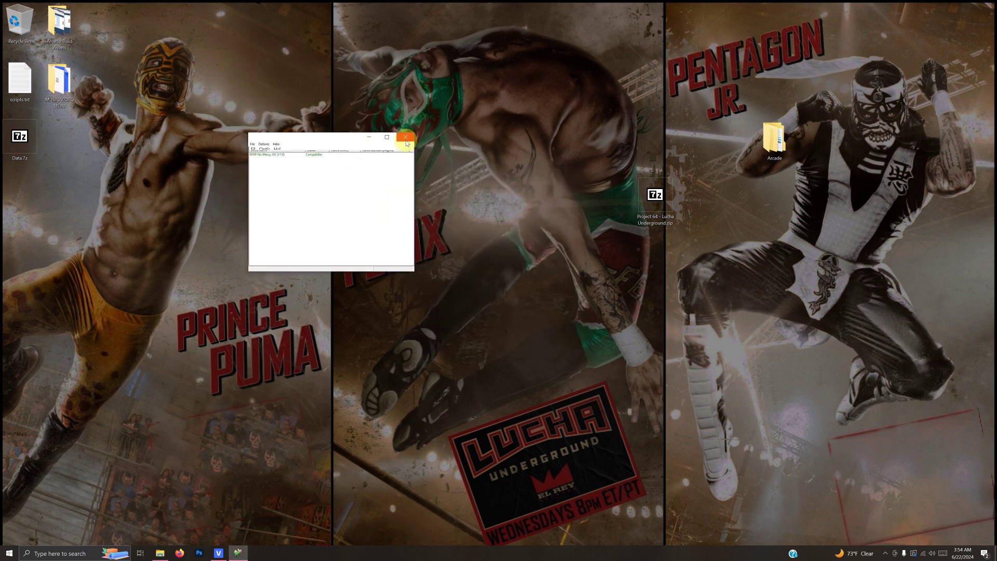
# Restart Project64 from its emulator folder
pyautogui.click(405, 138)
pyautogui.click(160, 553)
pyautogui.doubleClick(237, 307)
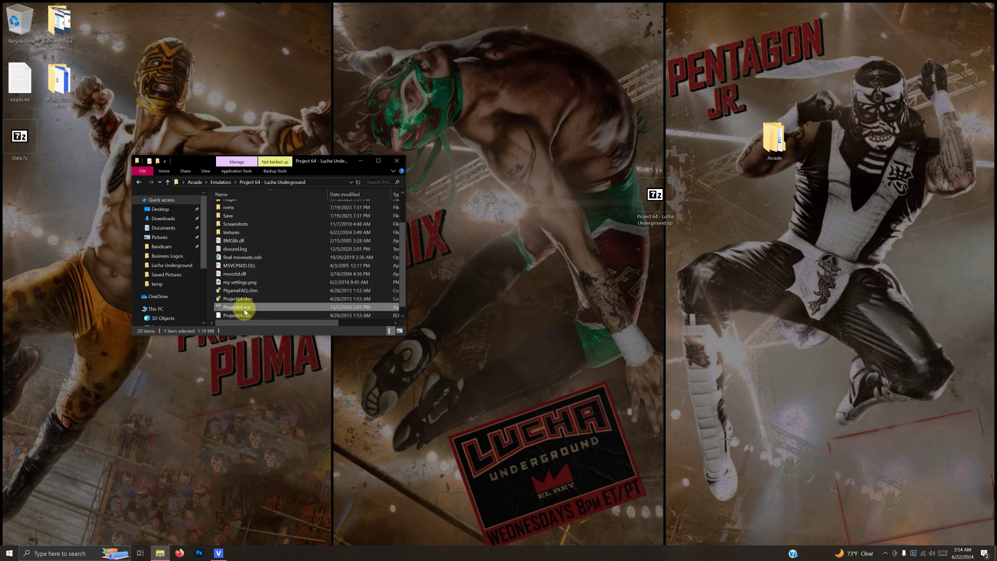
pyautogui.click(358, 160)
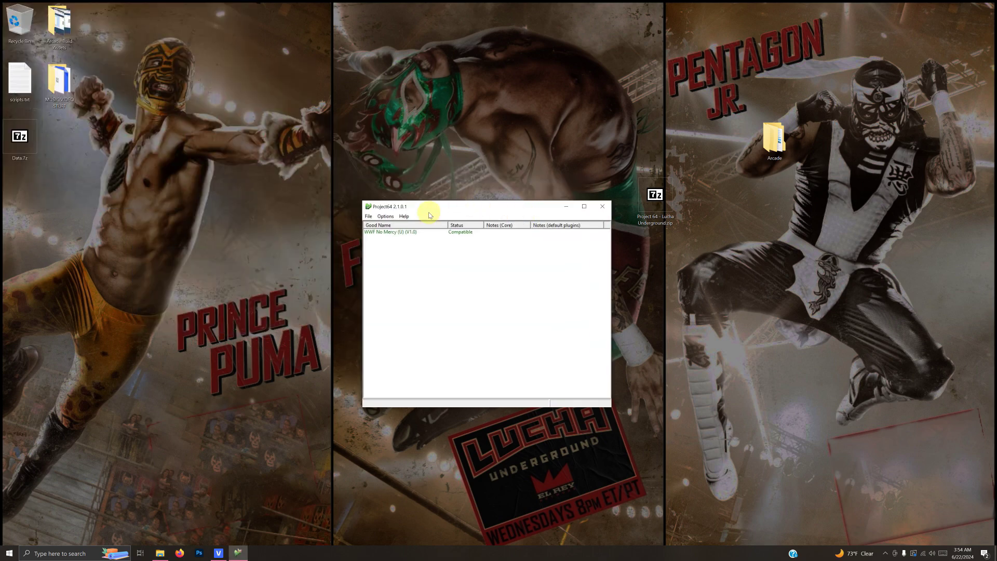
# Set Player 1's game device to the Xbox One controller in the controller plugin
pyautogui.click(385, 216)
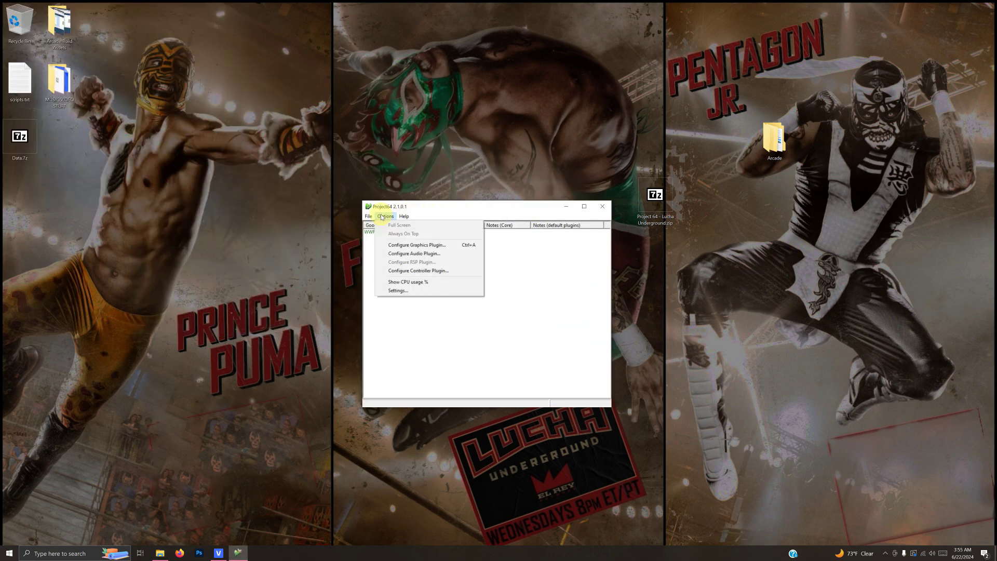
pyautogui.click(401, 272)
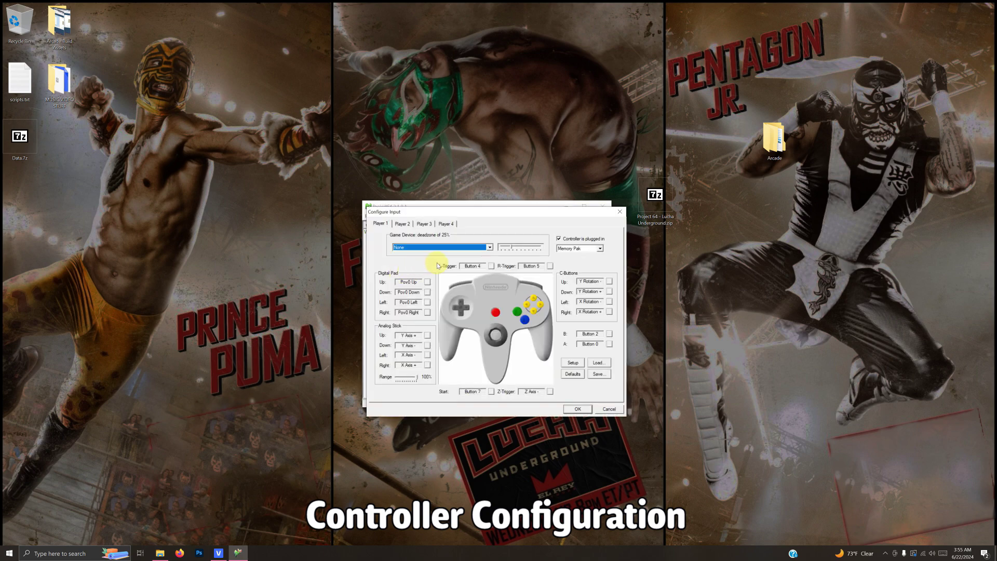
pyautogui.click(489, 247)
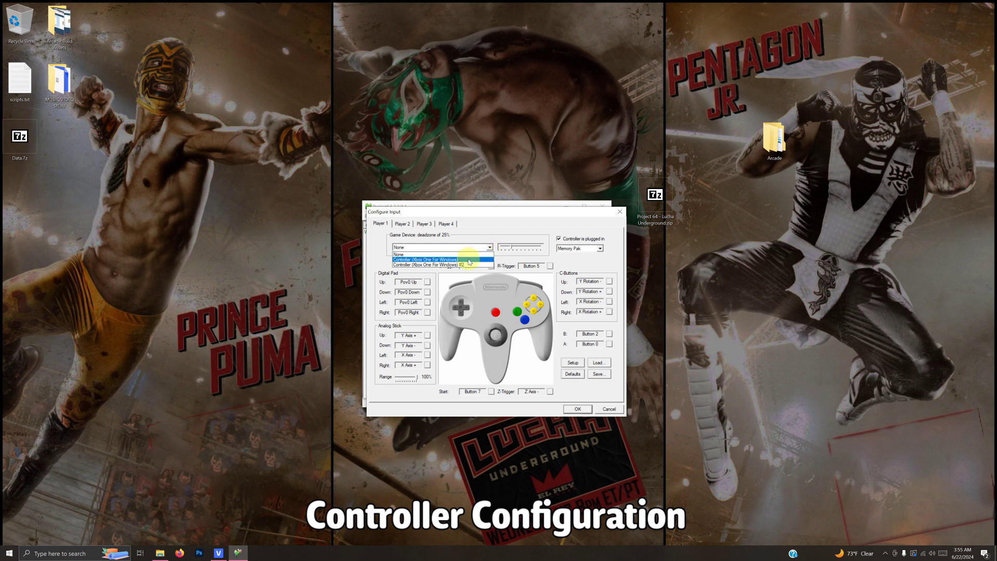
pyautogui.click(469, 259)
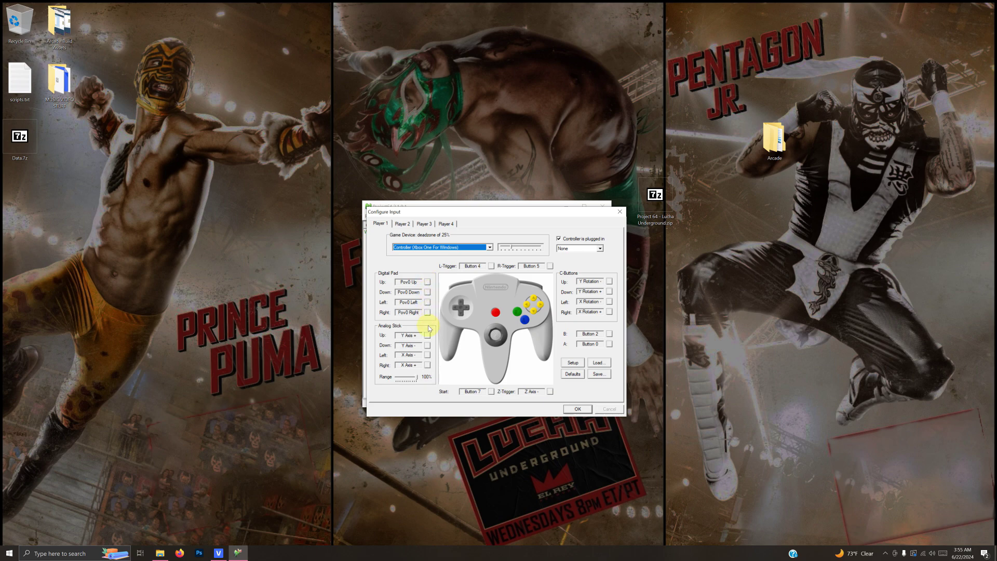
pyautogui.click(407, 223)
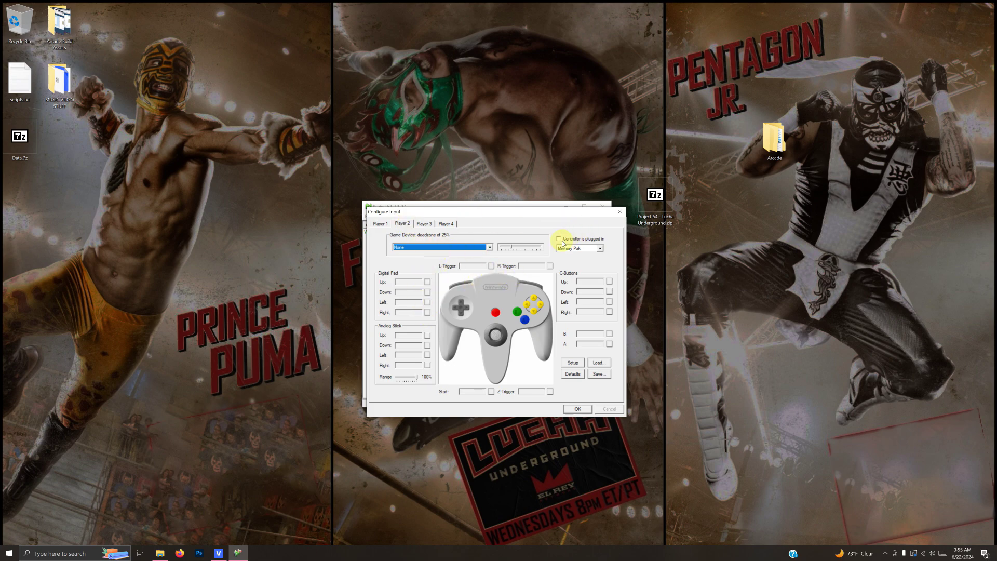
pyautogui.click(380, 223)
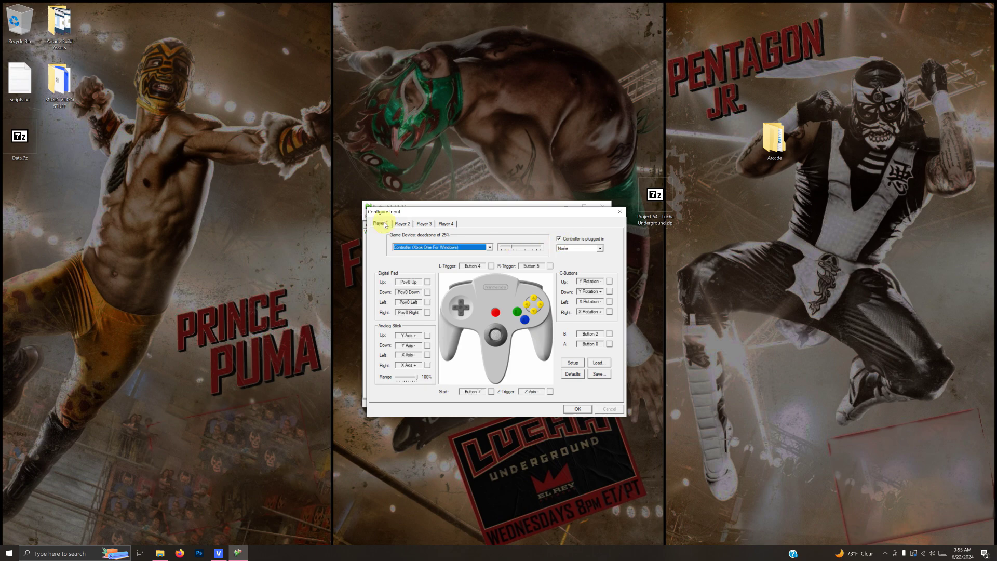
pyautogui.click(580, 409)
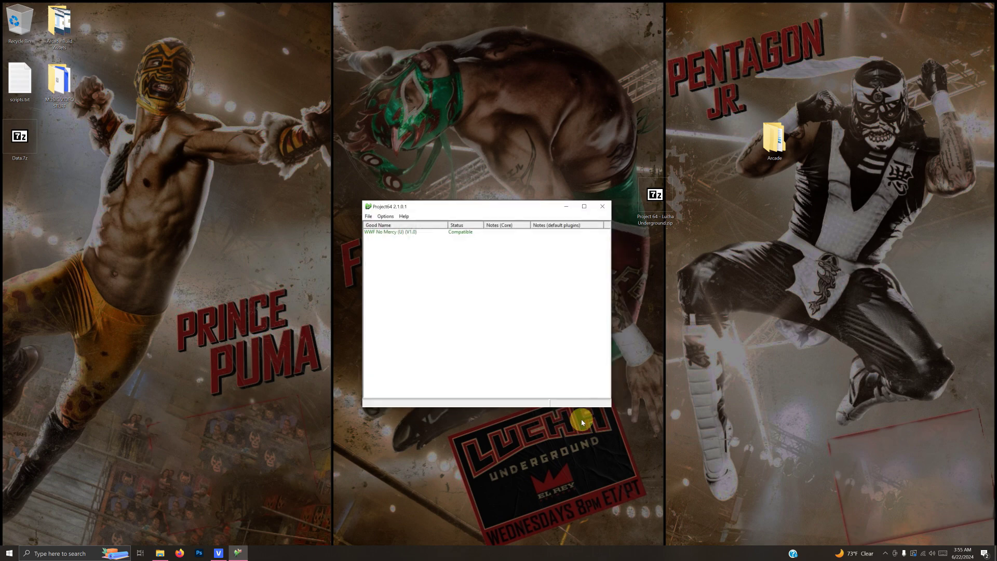
# Choose the roms folder under Project 64 - Lucha Underground as the ROM directory
pyautogui.click(368, 217)
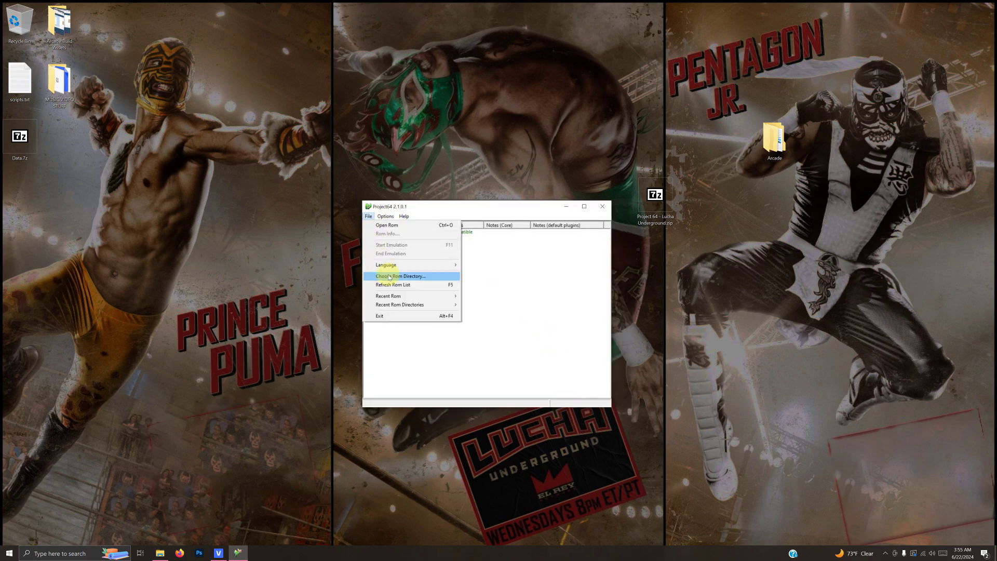
pyautogui.click(433, 278)
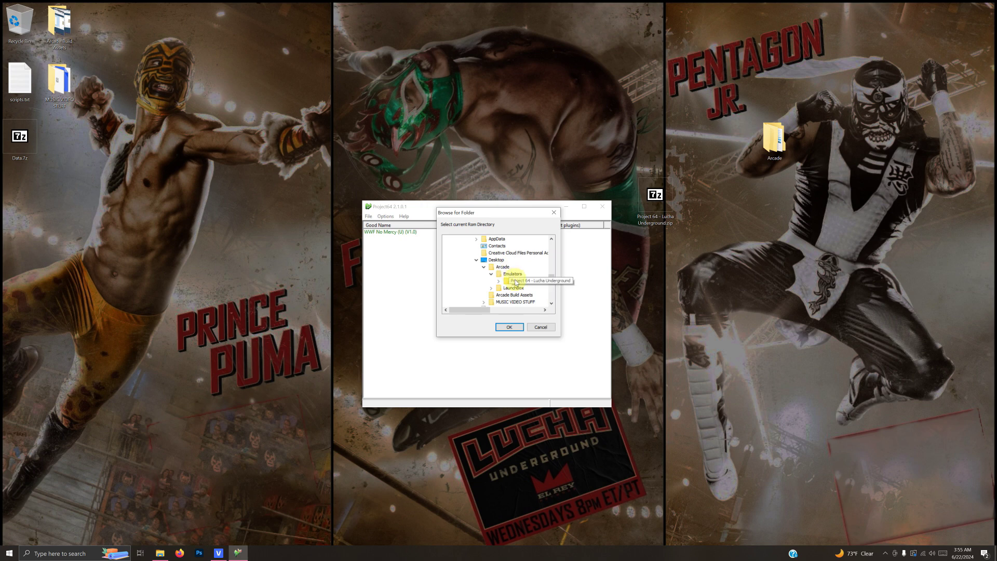
pyautogui.doubleClick(517, 283)
pyautogui.click(521, 281)
pyautogui.click(508, 328)
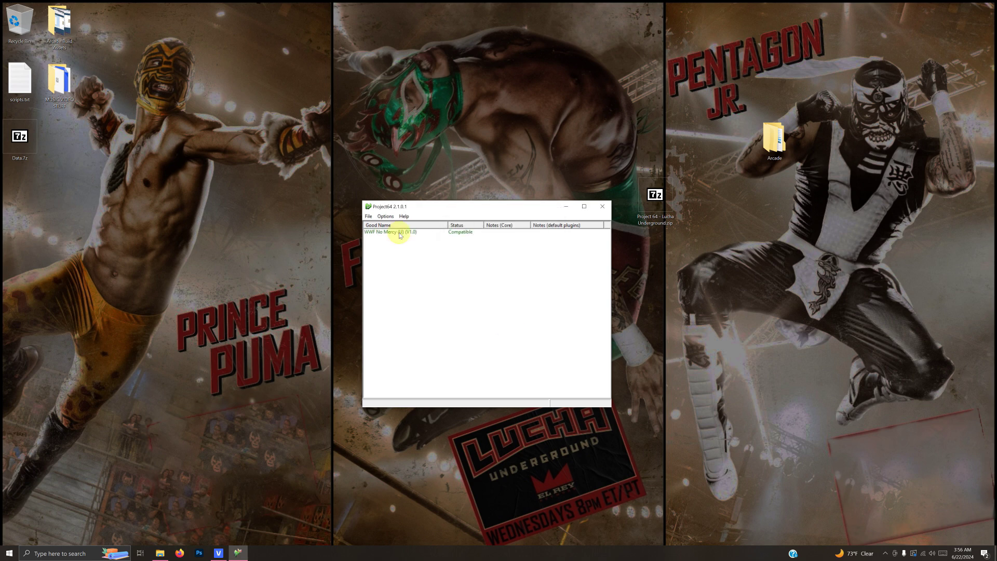
pyautogui.rightClick(400, 236)
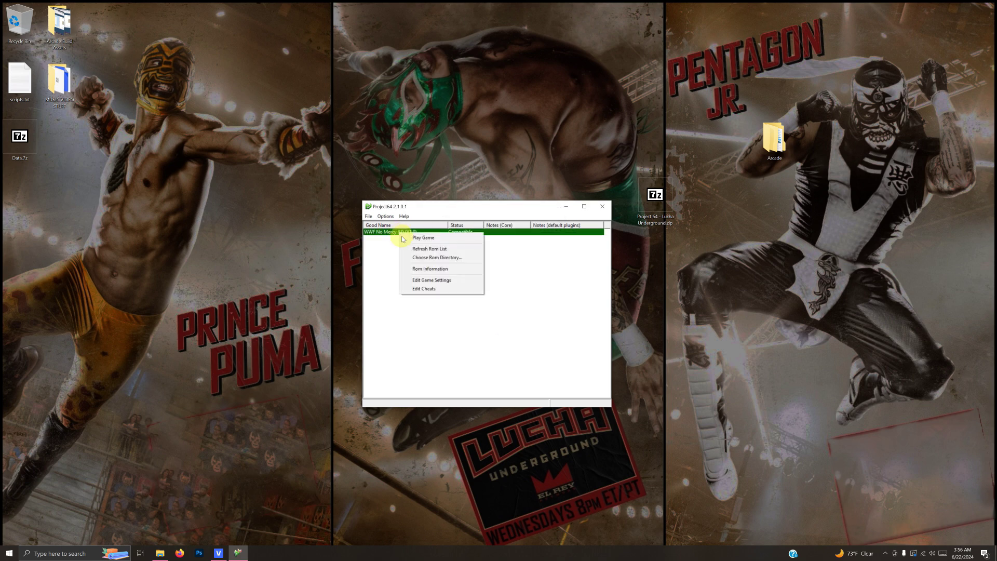
pyautogui.click(424, 288)
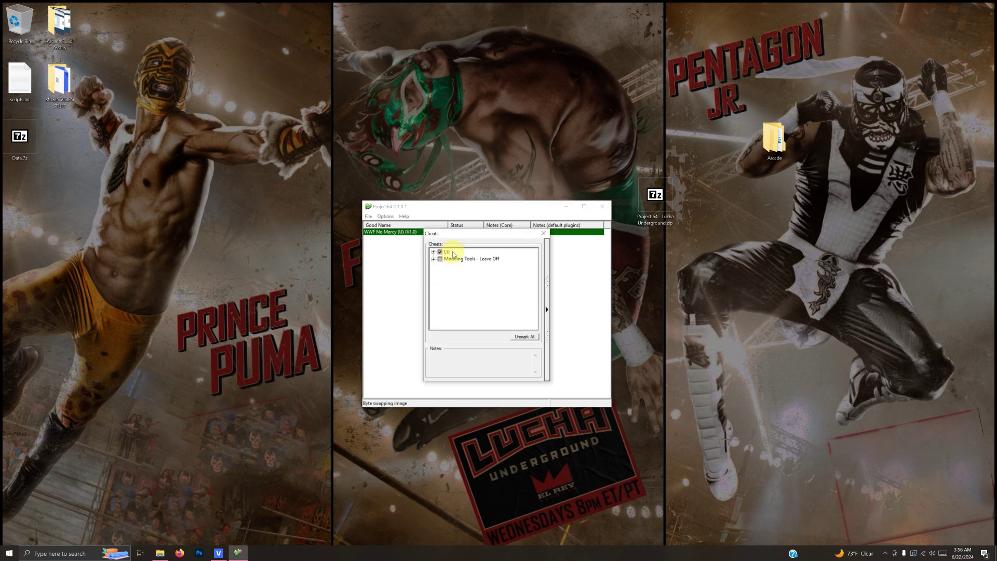
pyautogui.click(544, 233)
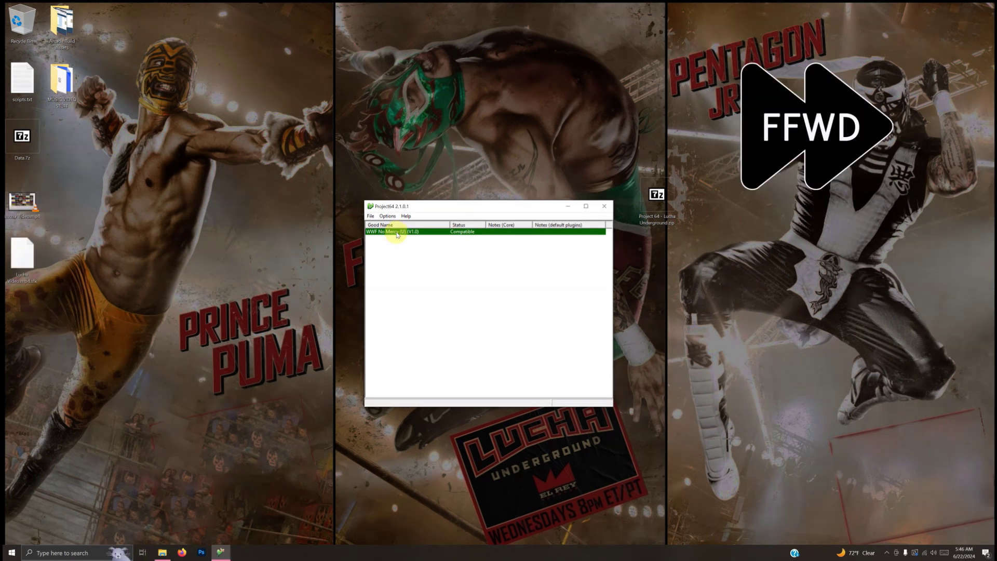
# Boot WWF No Mercy and press Enter to advance toward character select
pyautogui.doubleClick(393, 232)
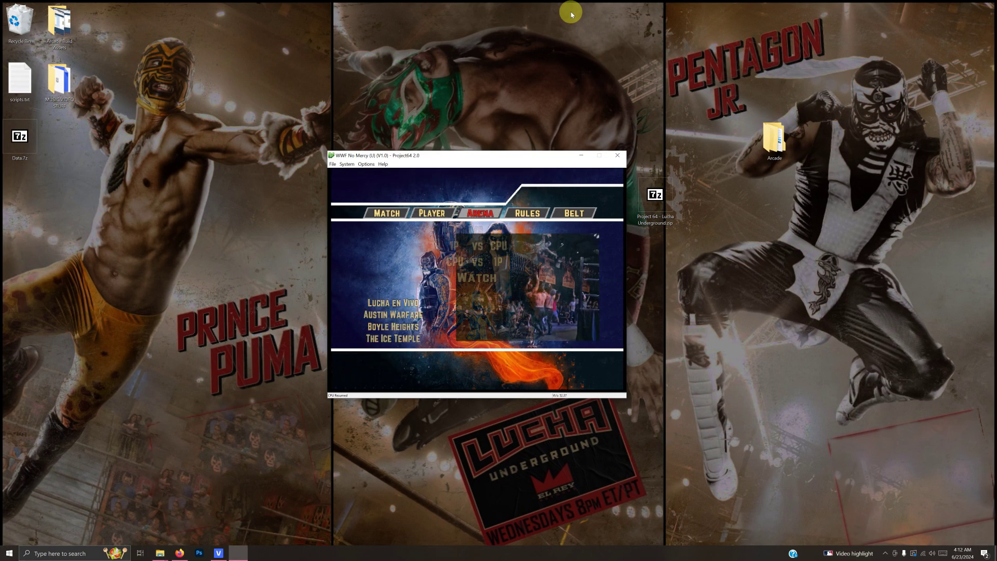
pyautogui.press('Return')
pyautogui.press('Return')
# Apply and save Project64's settings, then close the emulator window
pyautogui.click(366, 164)
pyautogui.click(389, 236)
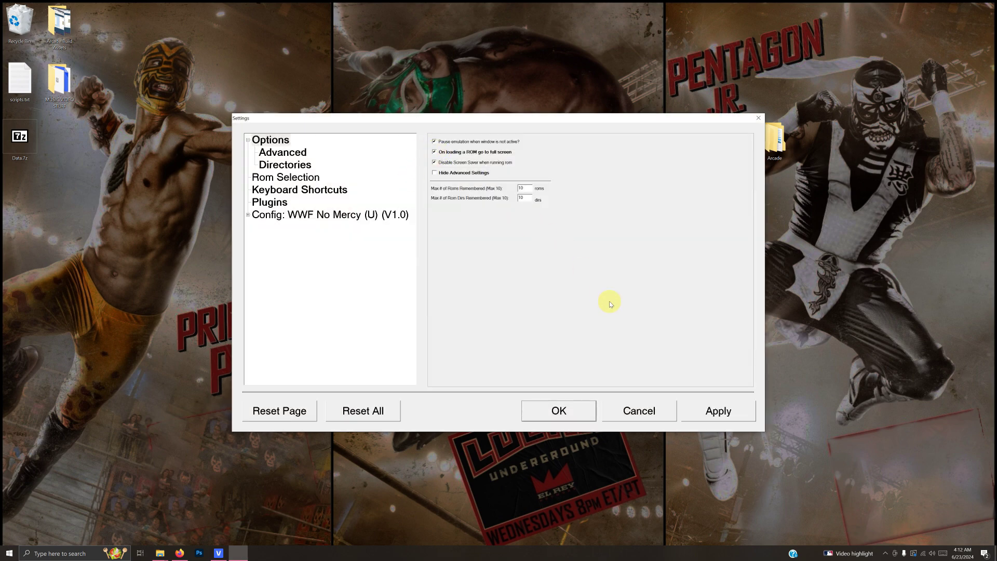
pyautogui.click(697, 414)
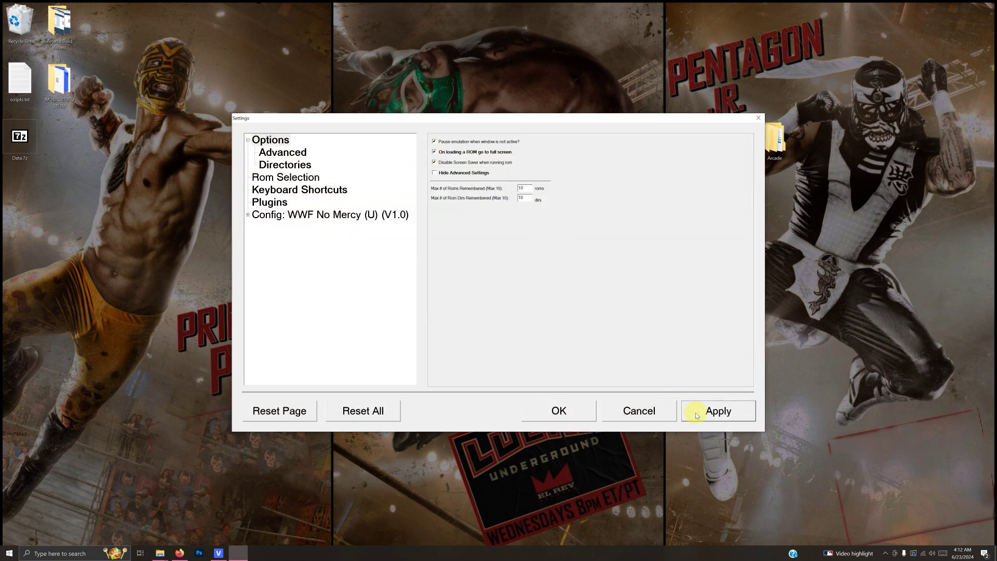
pyautogui.click(579, 408)
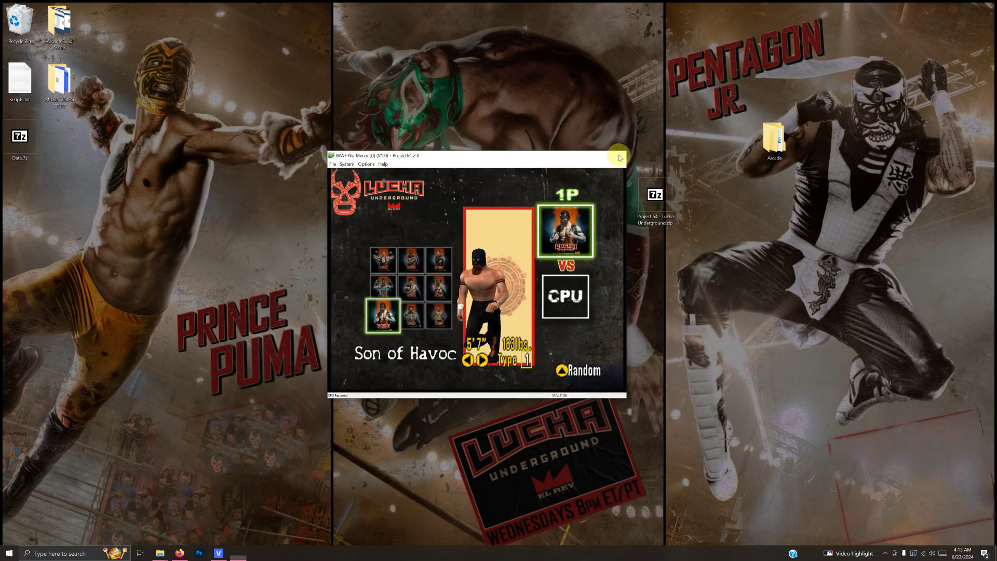
pyautogui.click(619, 156)
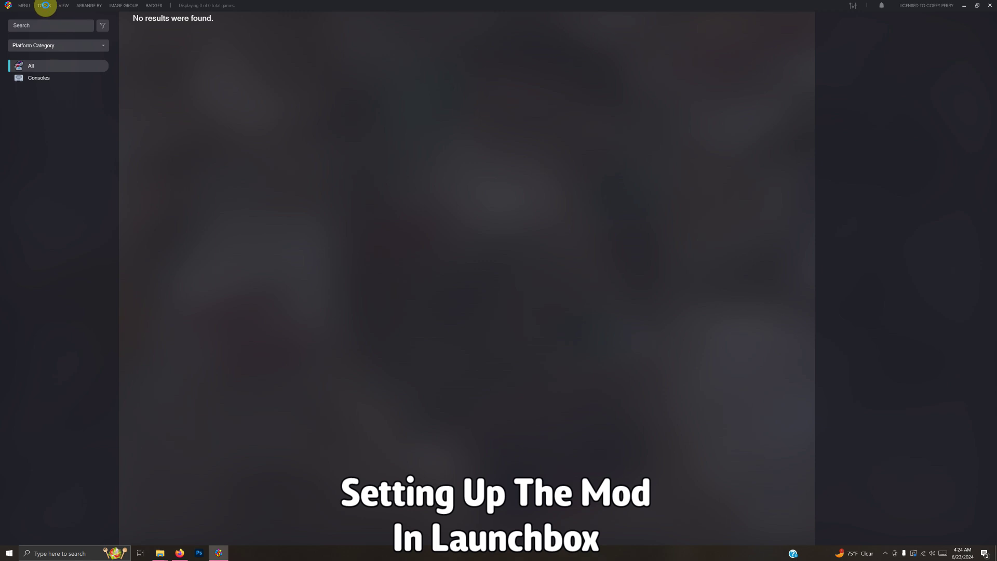
# In Manage Emulators, add a new emulator named Project 64 - Lucha Underground
pyautogui.click(45, 6)
pyautogui.moveTo(79, 27)
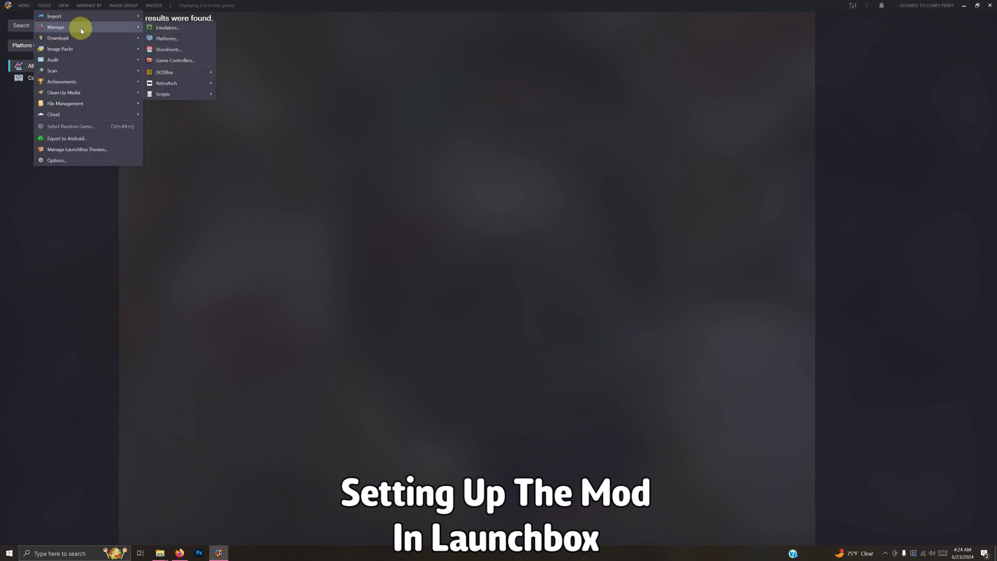
pyautogui.click(165, 29)
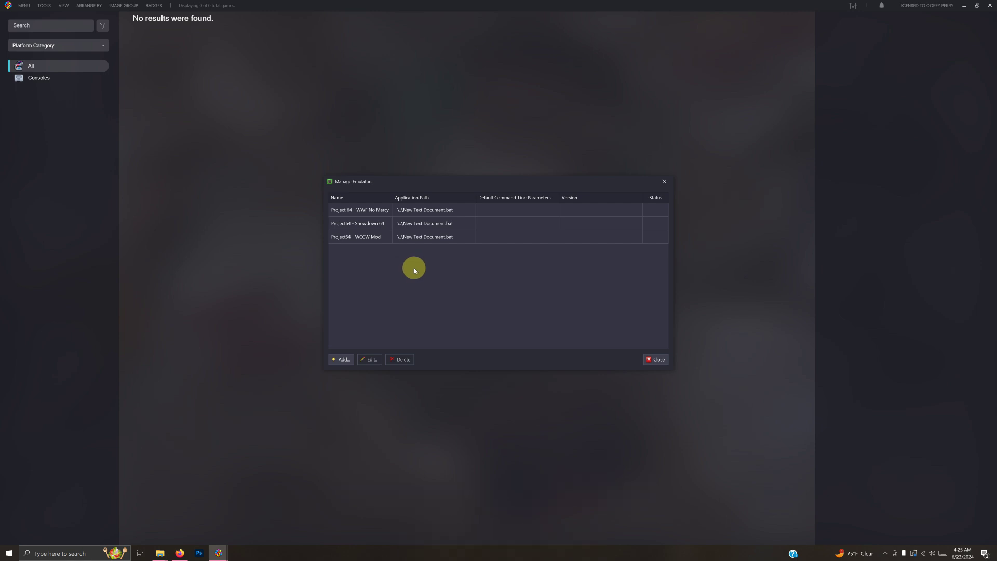
pyautogui.click(344, 359)
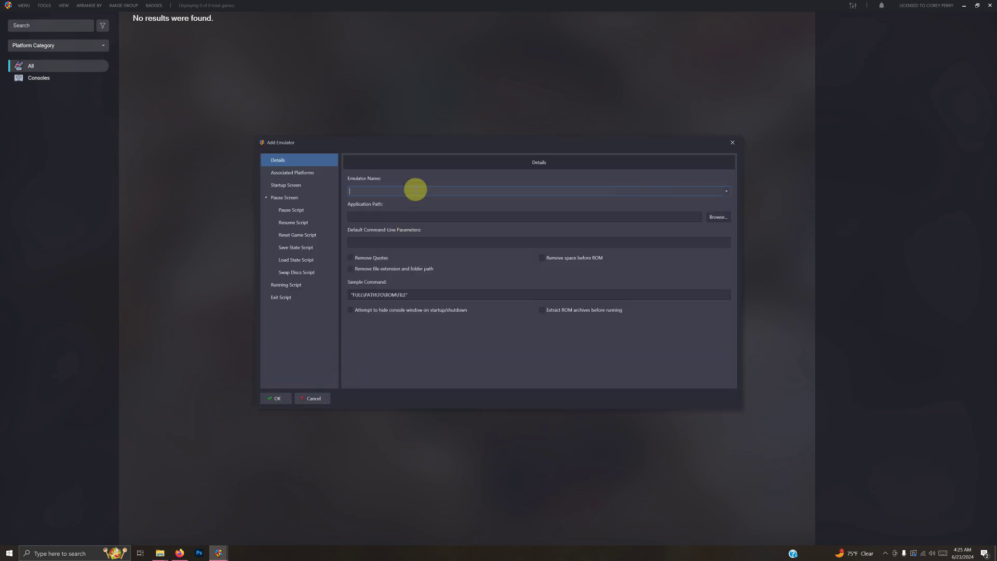
pyautogui.write('Project 64 - Lucha Underground')
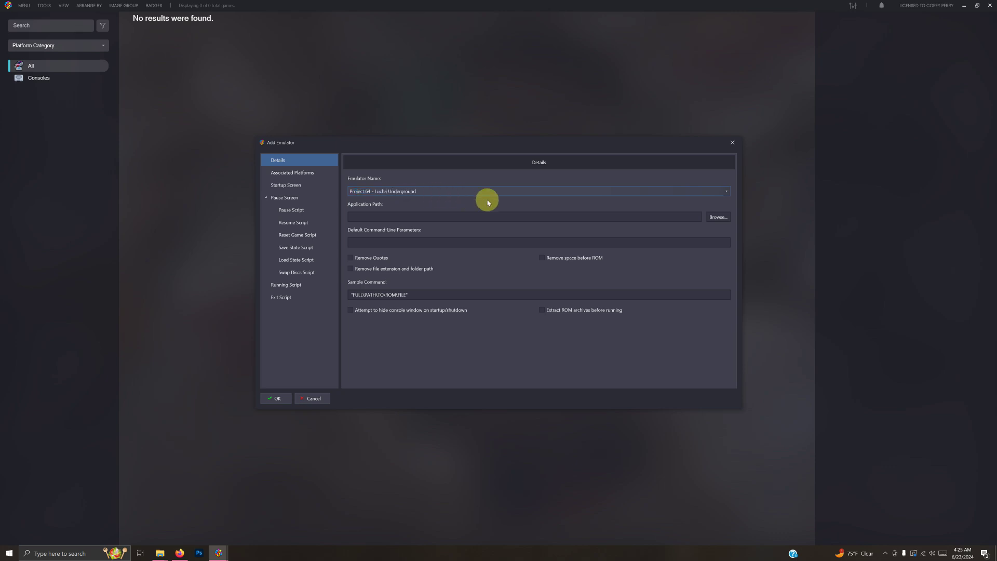
# Set its application path to Project64.exe in Arcade > Emulators > Project 64 - Lucha Underground
pyautogui.click(713, 217)
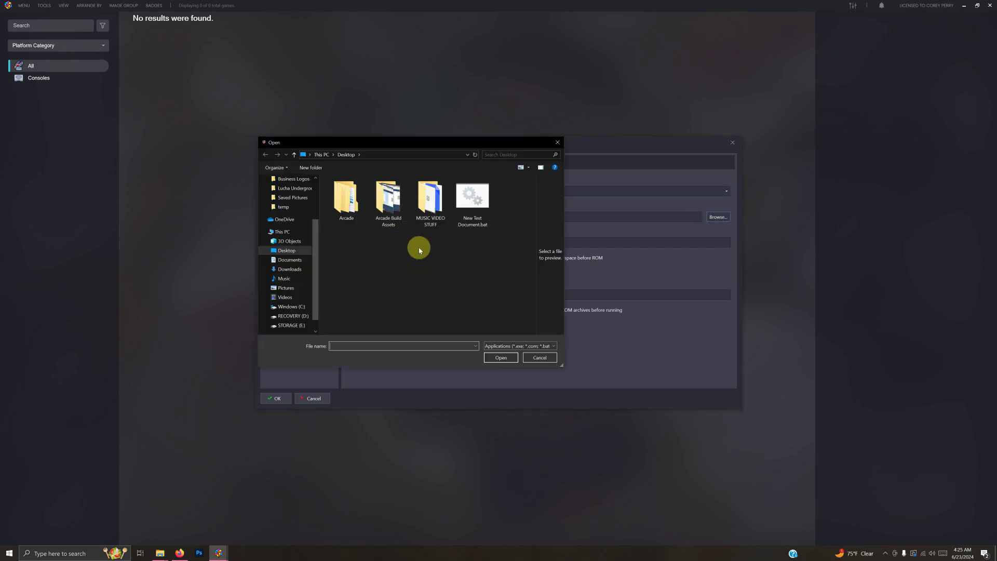
pyautogui.doubleClick(344, 197)
pyautogui.doubleClick(343, 192)
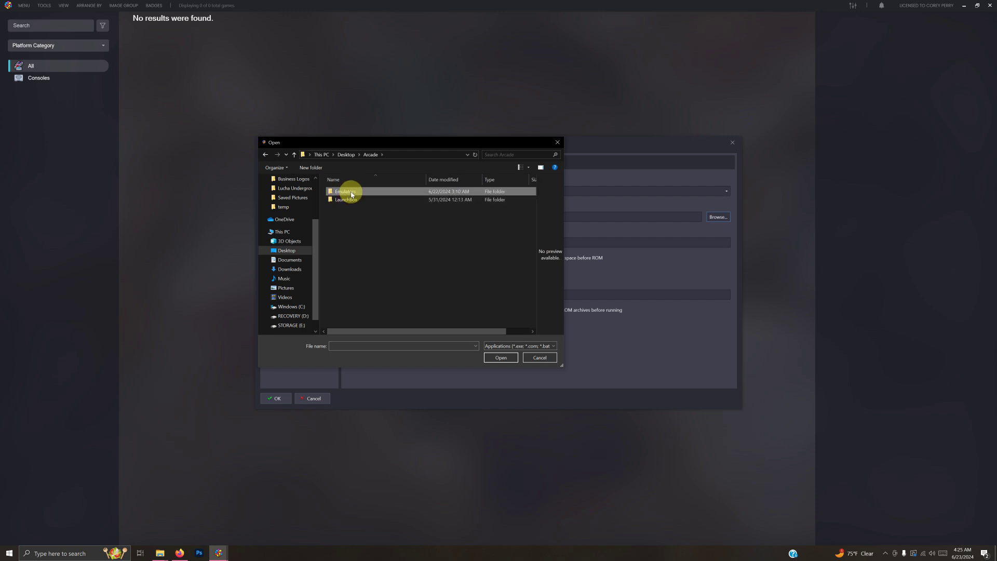
pyautogui.doubleClick(368, 192)
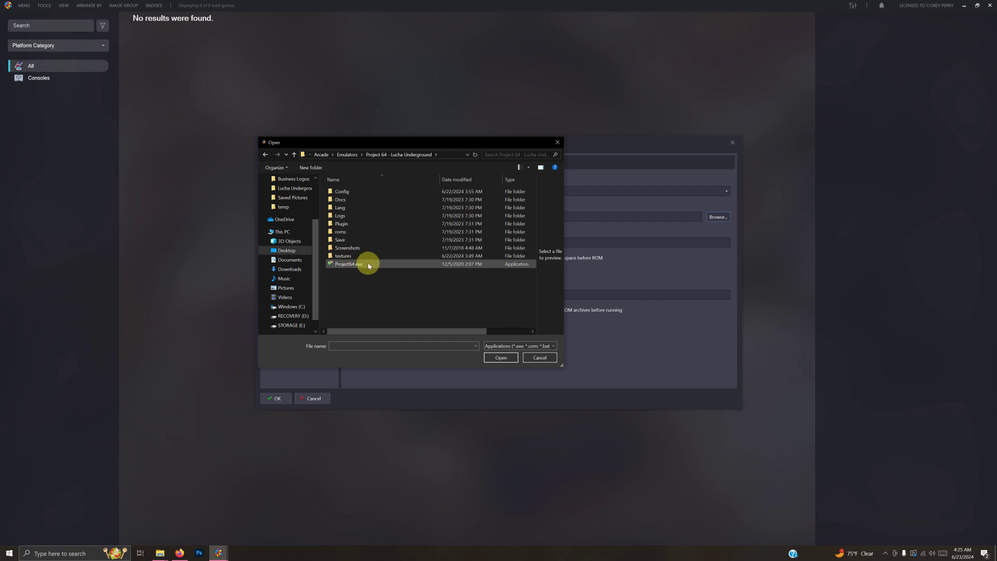
pyautogui.doubleClick(357, 265)
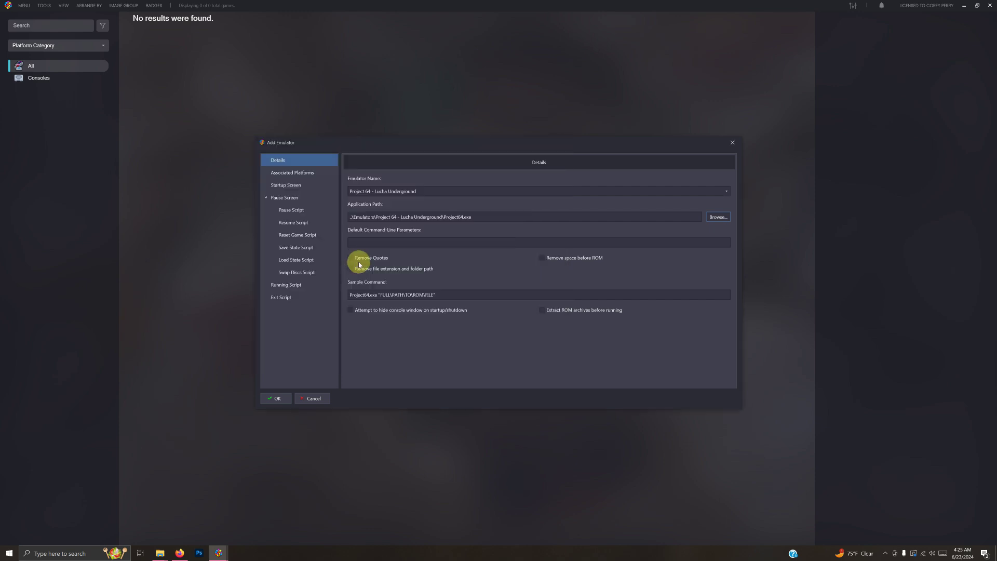
# Associate the emulator with the Nintendo 64 platform
pyautogui.click(312, 174)
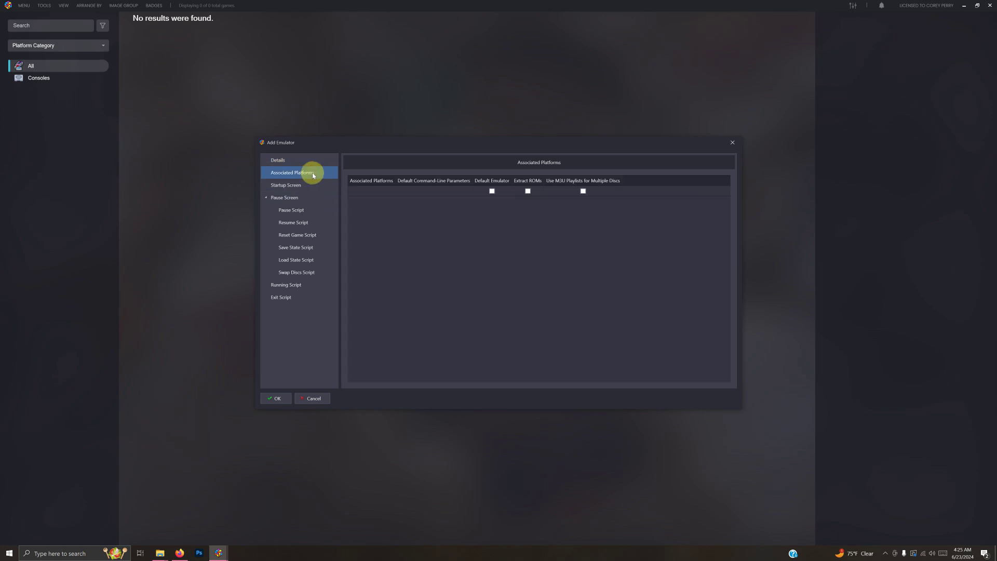
pyautogui.click(383, 193)
pyautogui.click(385, 193)
pyautogui.click(390, 192)
pyautogui.click(371, 205)
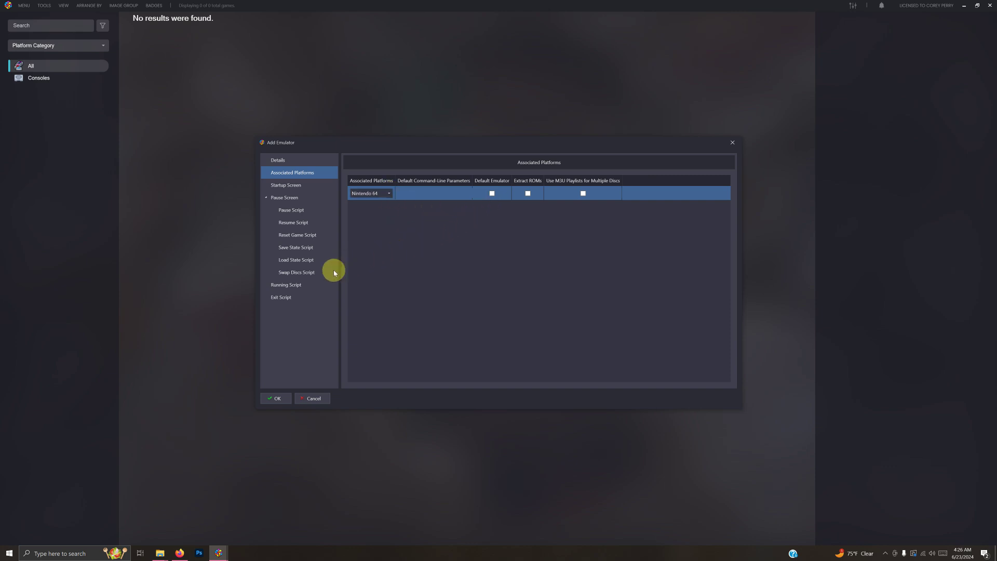
# Paste the emulator-closing AutoHotkey running script, save the entry, and close the manager
pyautogui.click(307, 285)
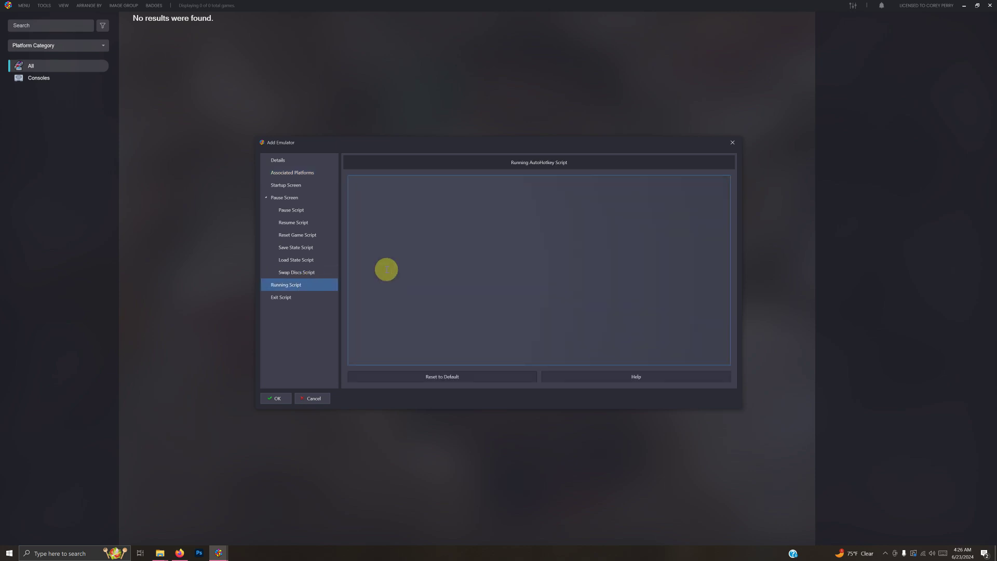
pyautogui.click(398, 269)
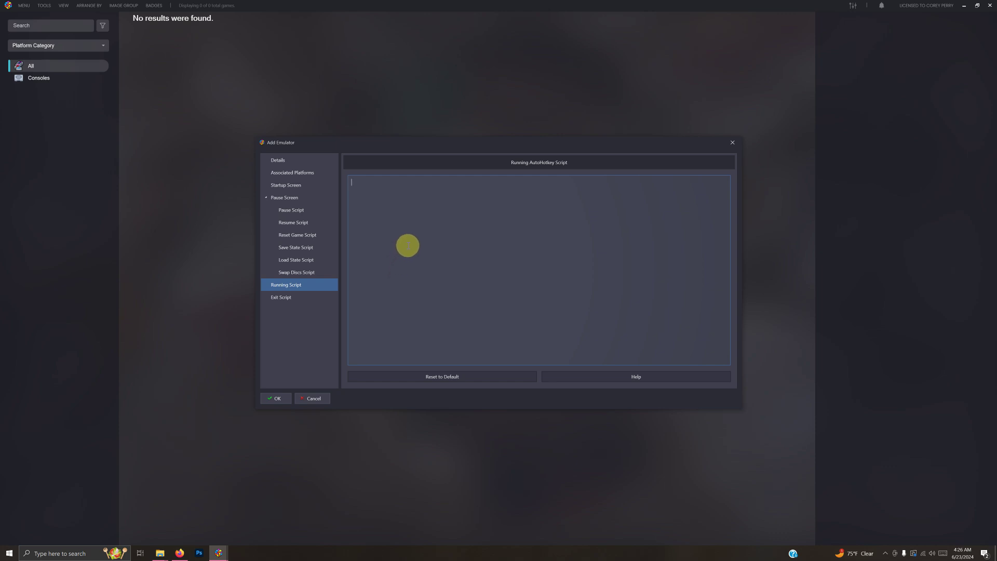
pyautogui.write('$Esc:: {     WinClose, ahk_exe {{{StartupEXE}}} }')
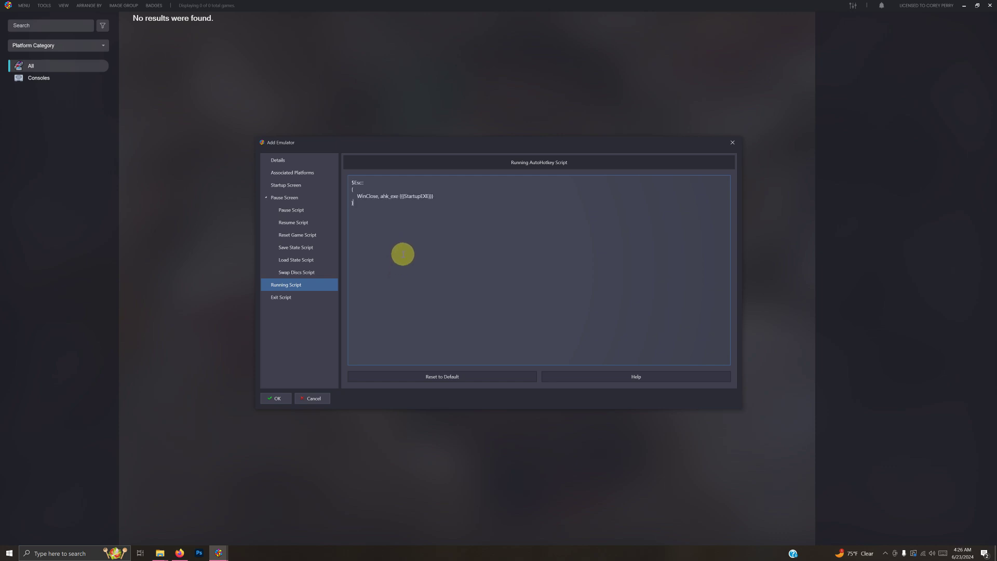
pyautogui.click(280, 398)
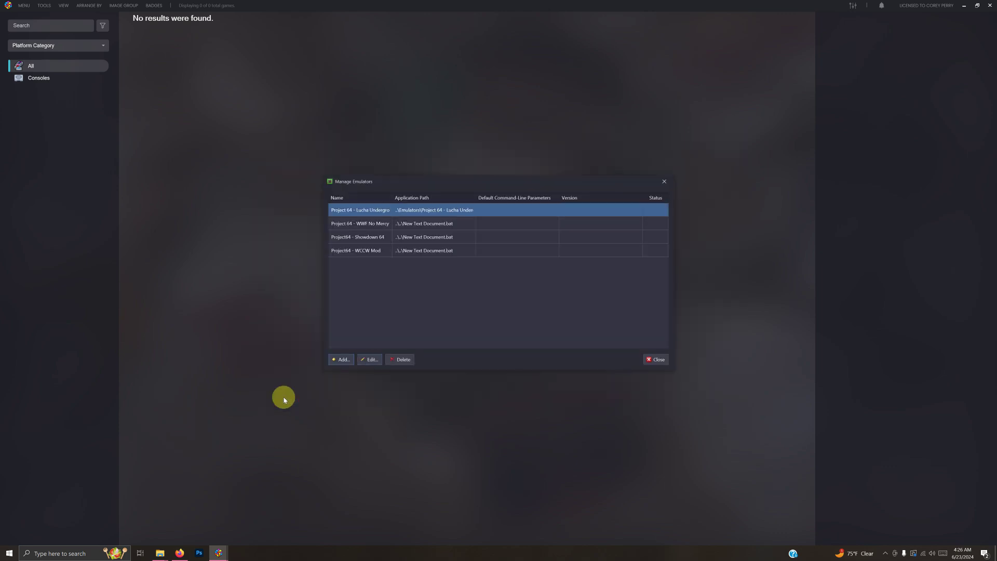
pyautogui.click(658, 360)
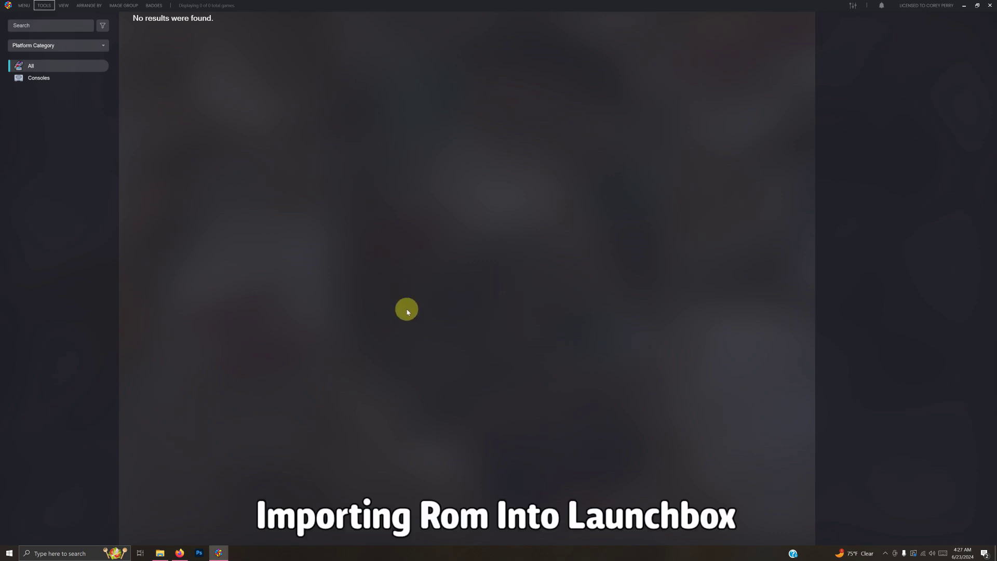
# Drag WWF No Mercy.z64 from the roms folder into the LaunchBox library
pyautogui.click(162, 551)
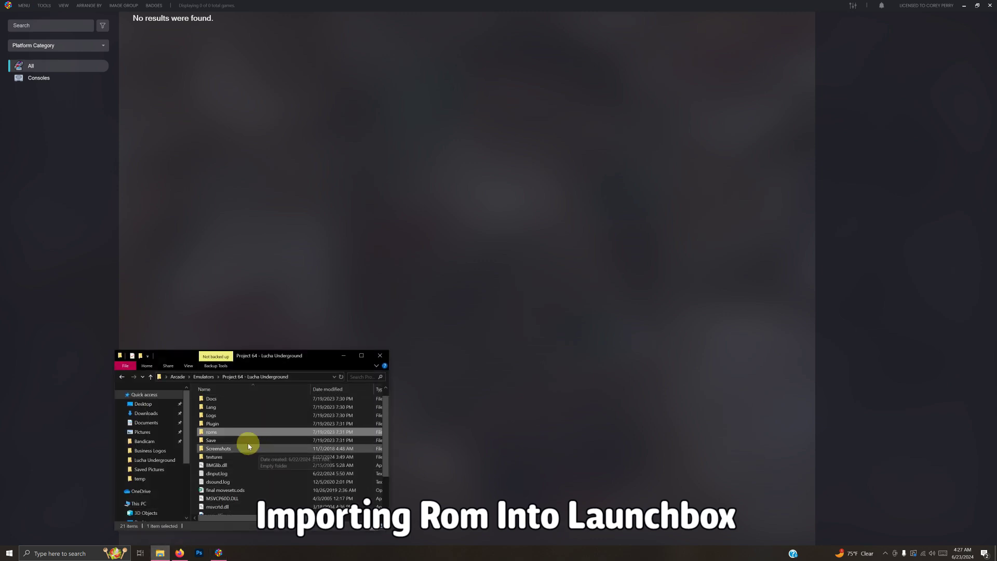
pyautogui.press('Return')
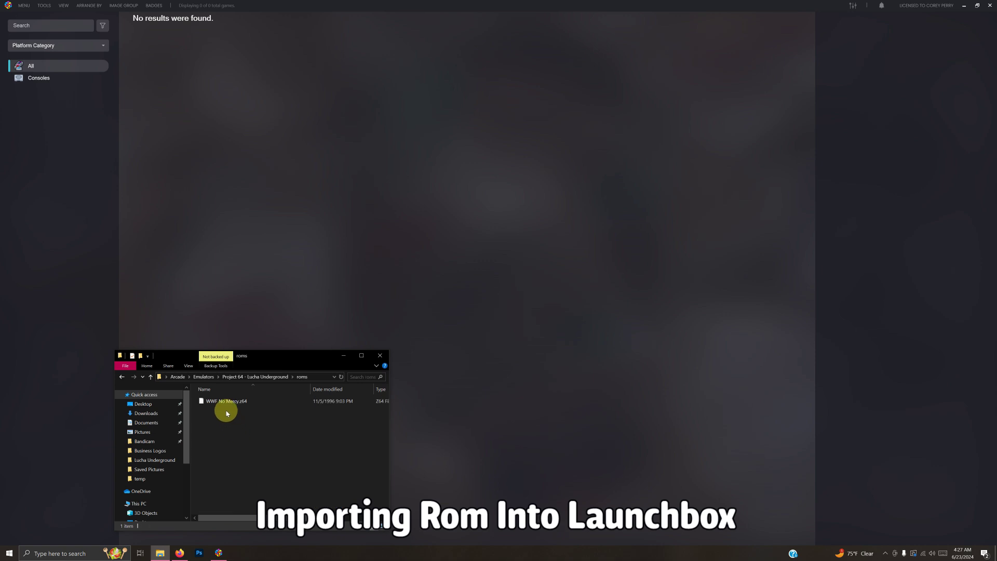
pyautogui.moveTo(233, 404); pyautogui.dragTo(425, 244)
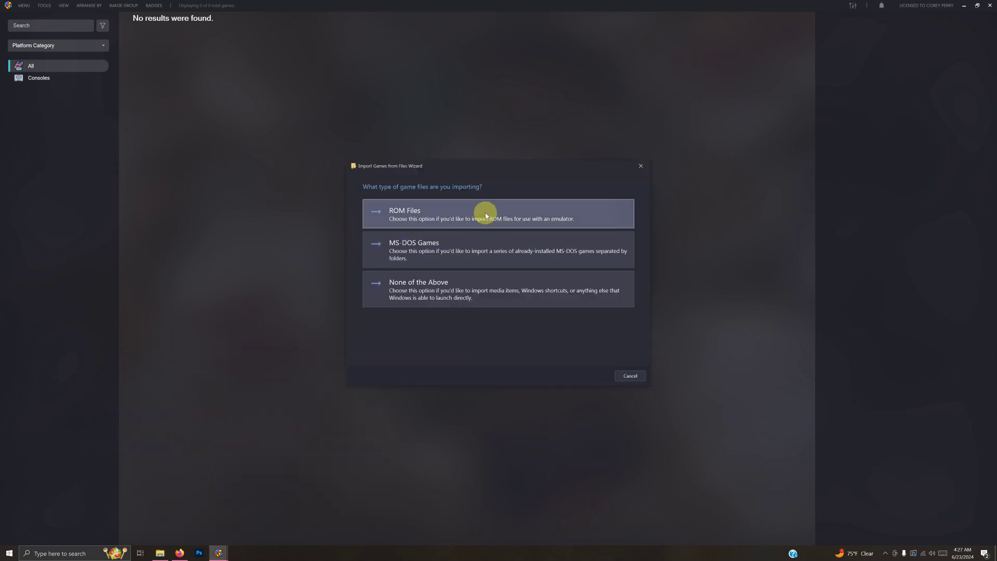
# Import it as a Nintendo 64 ROM using the Project 64 - Lucha Underground emulator
pyautogui.click(493, 214)
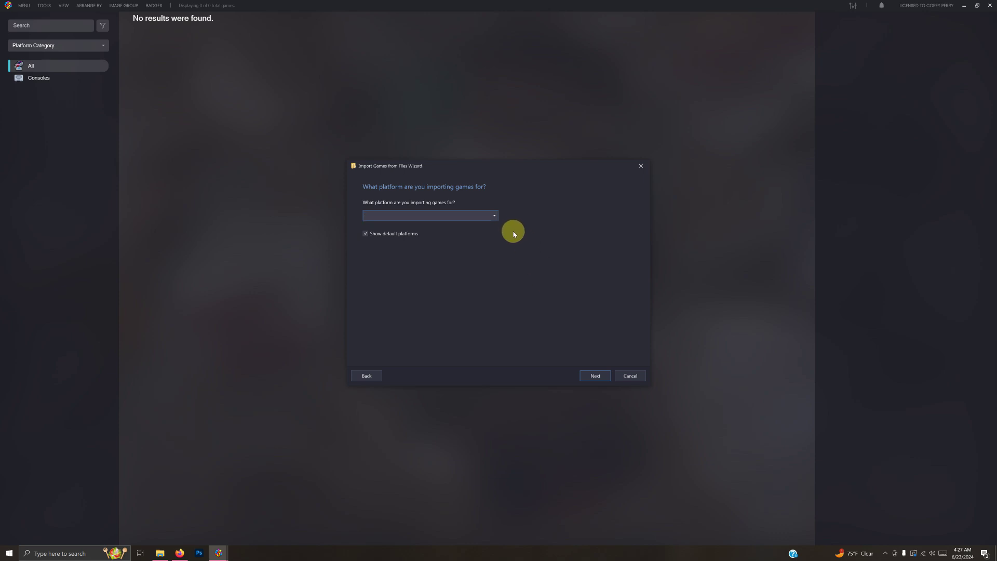
pyautogui.click(495, 216)
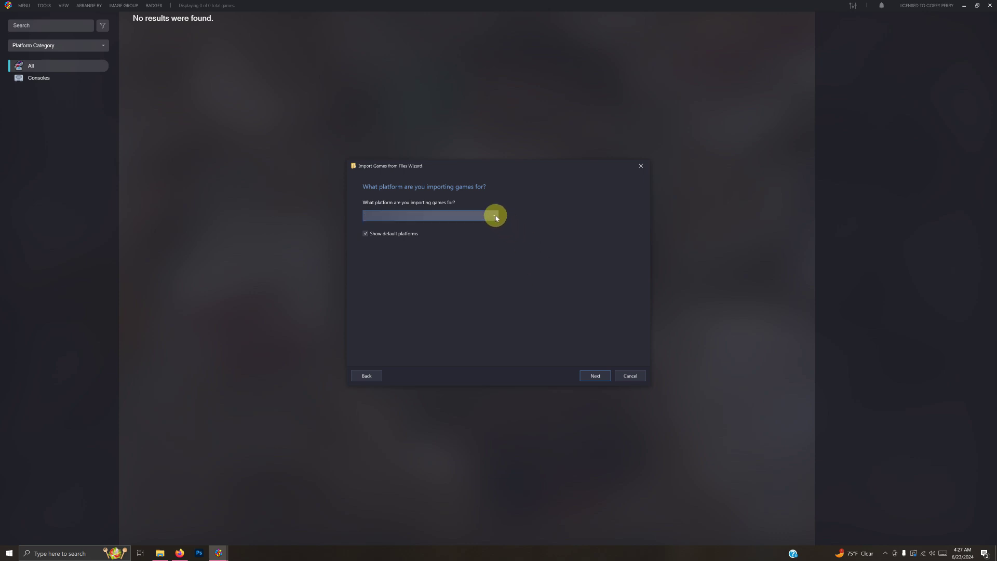
pyautogui.click(496, 218)
pyautogui.scroll(-10, 490, 307)
pyautogui.click(472, 284)
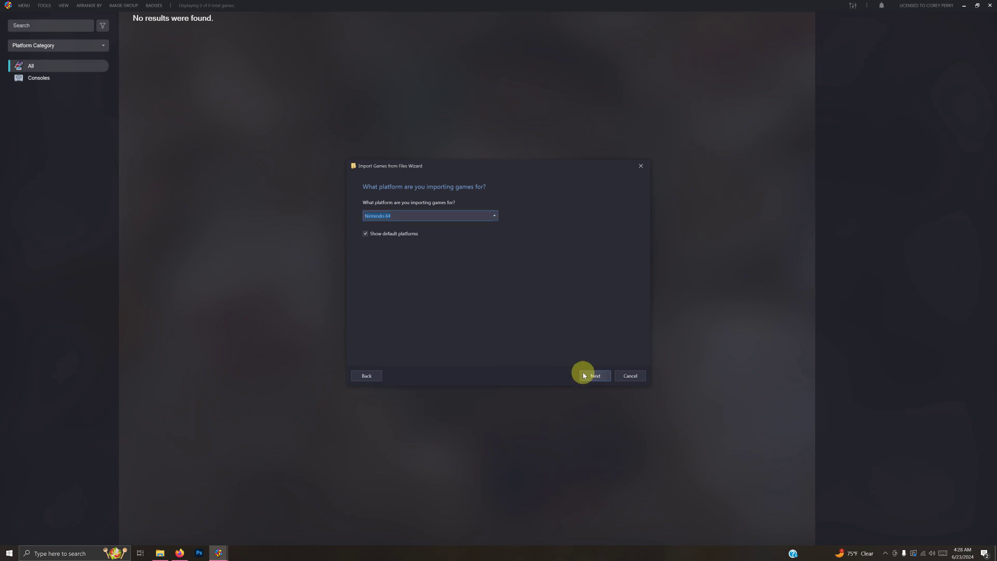
pyautogui.click(584, 375)
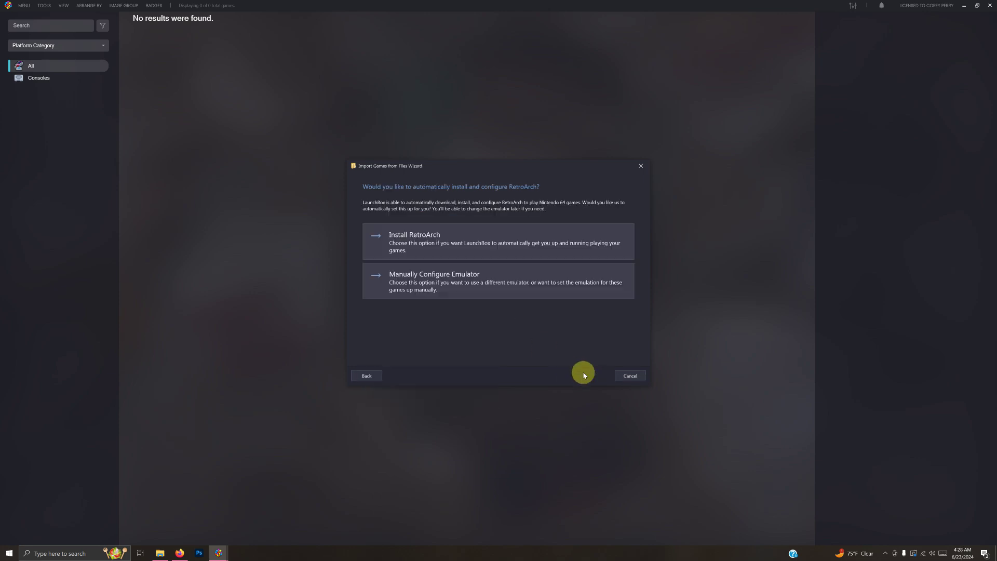
pyautogui.click(504, 283)
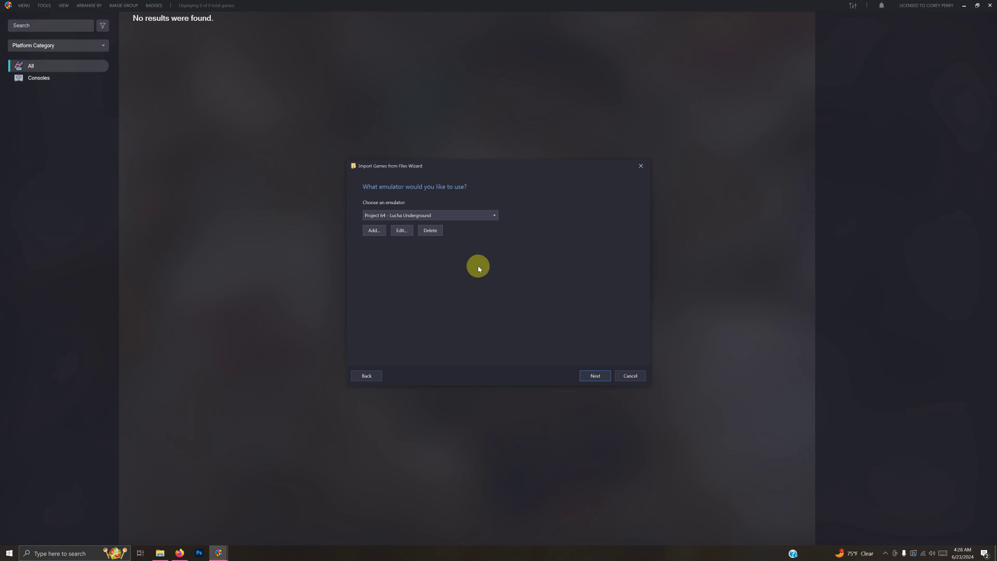
pyautogui.click(595, 375)
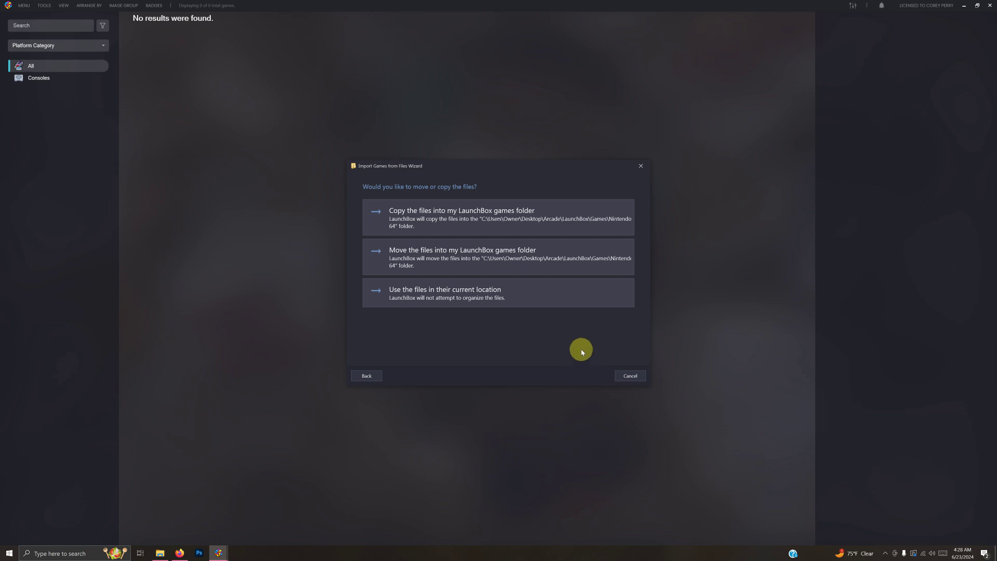
# Keep the ROM in its current location and accept defaults on the download and options pages
pyautogui.click(563, 295)
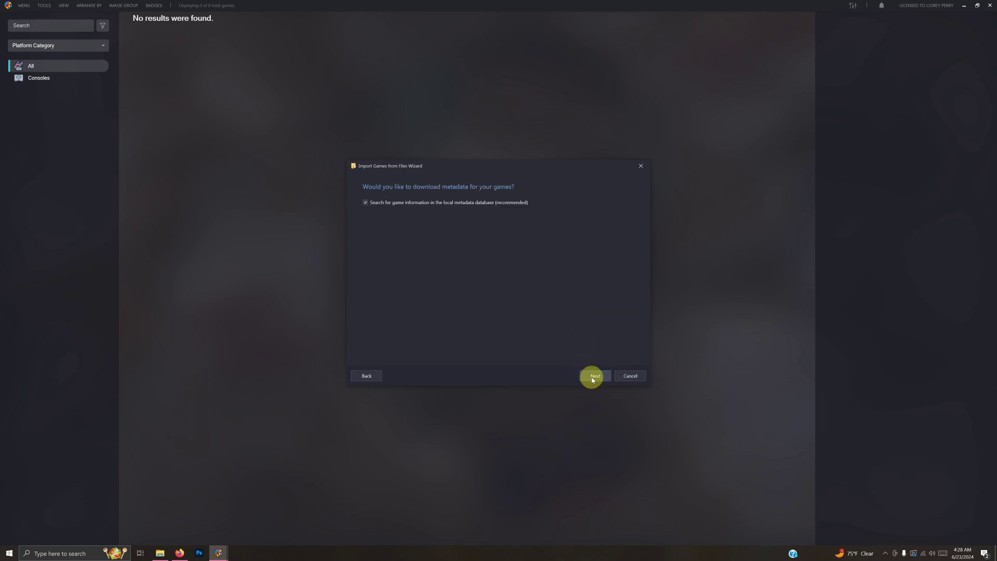
pyautogui.click(595, 376)
pyautogui.click(592, 376)
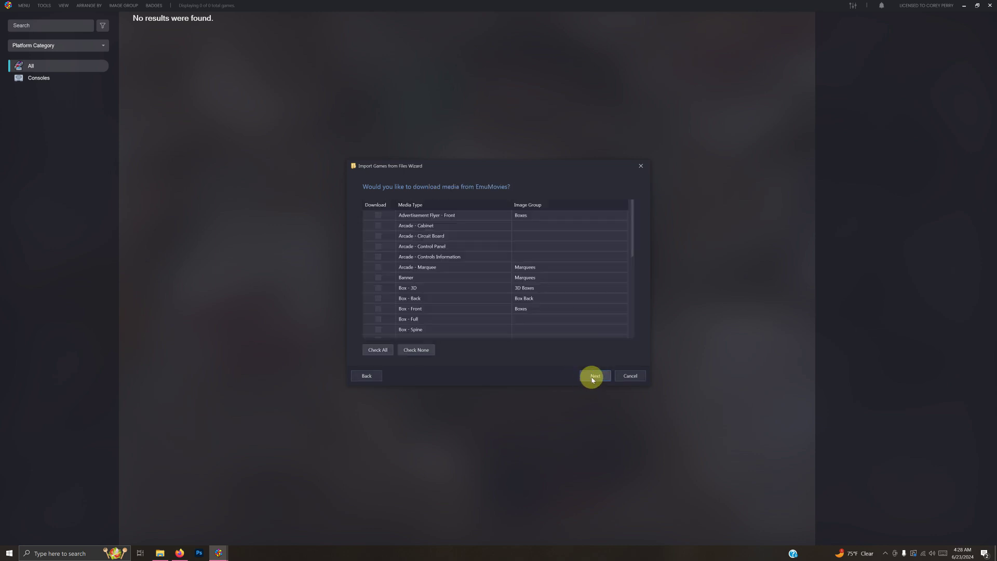
pyautogui.click(593, 378)
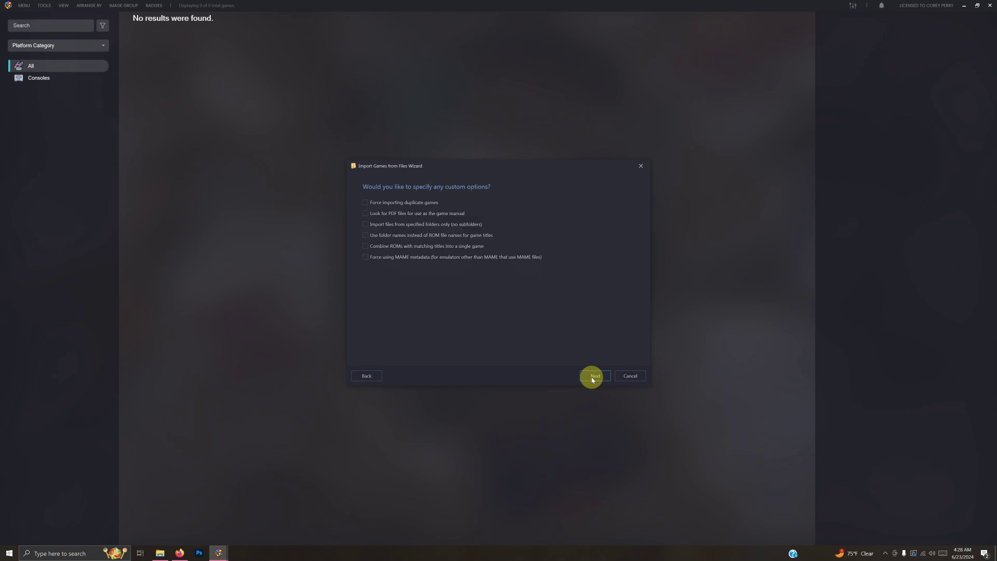
pyautogui.click(593, 378)
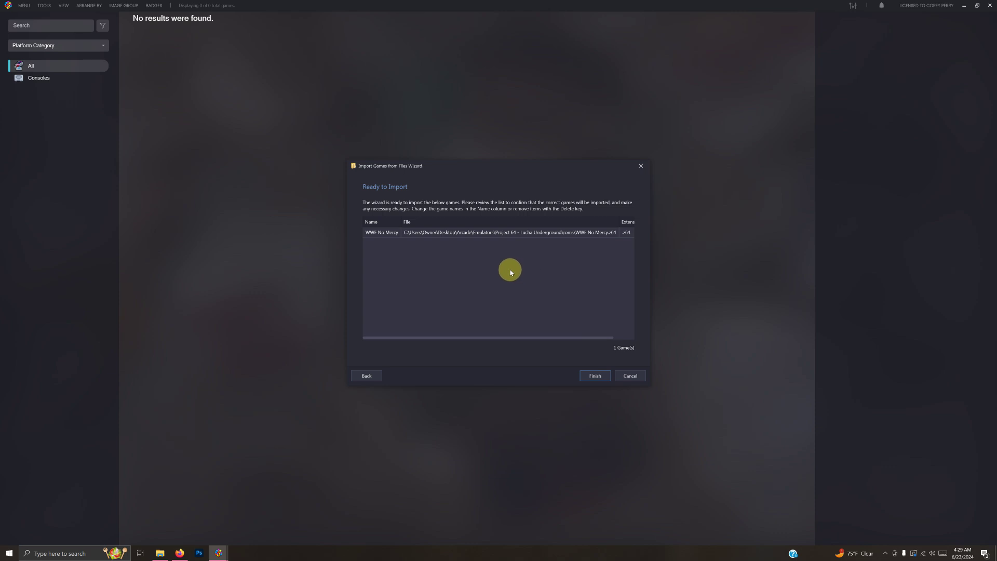
# Rename the game to Lucha Underground and finish the import
pyautogui.click(394, 234)
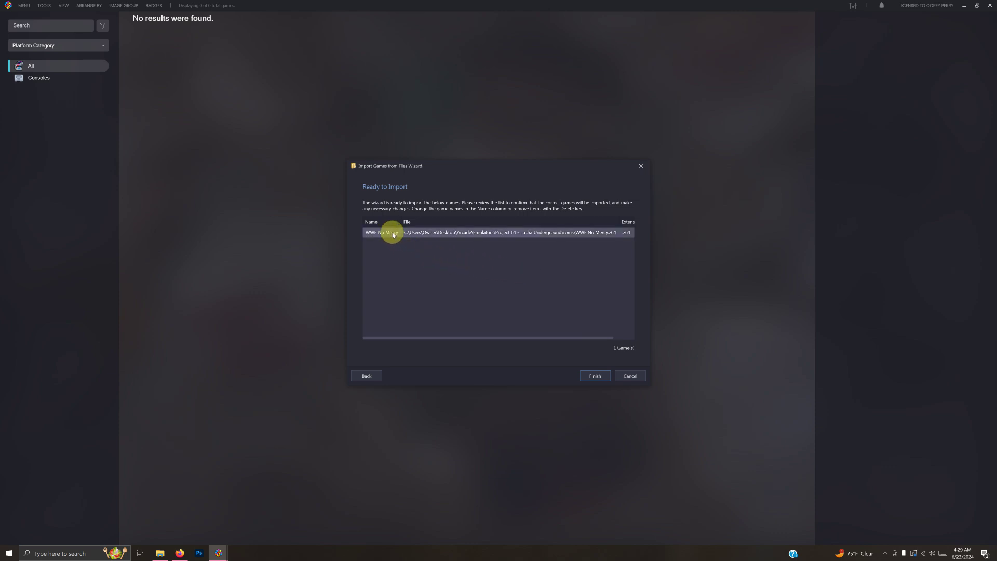
pyautogui.click(393, 235)
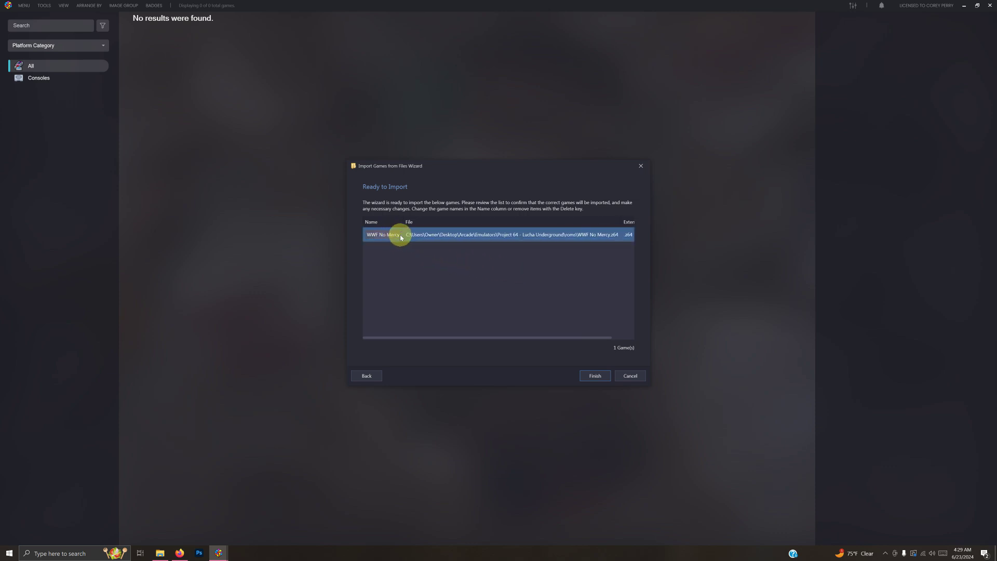
pyautogui.write('Lucha Underground')
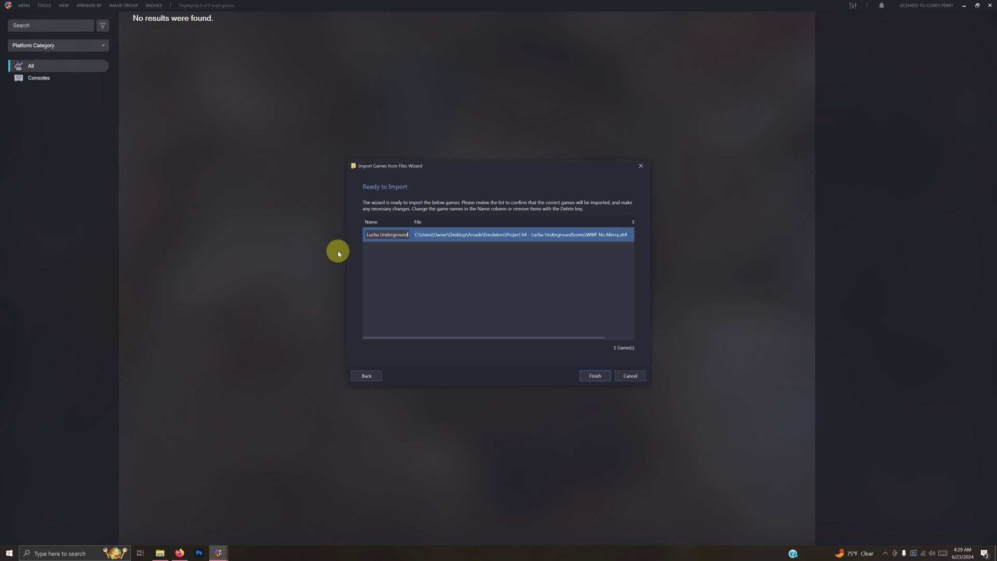
pyautogui.click(585, 380)
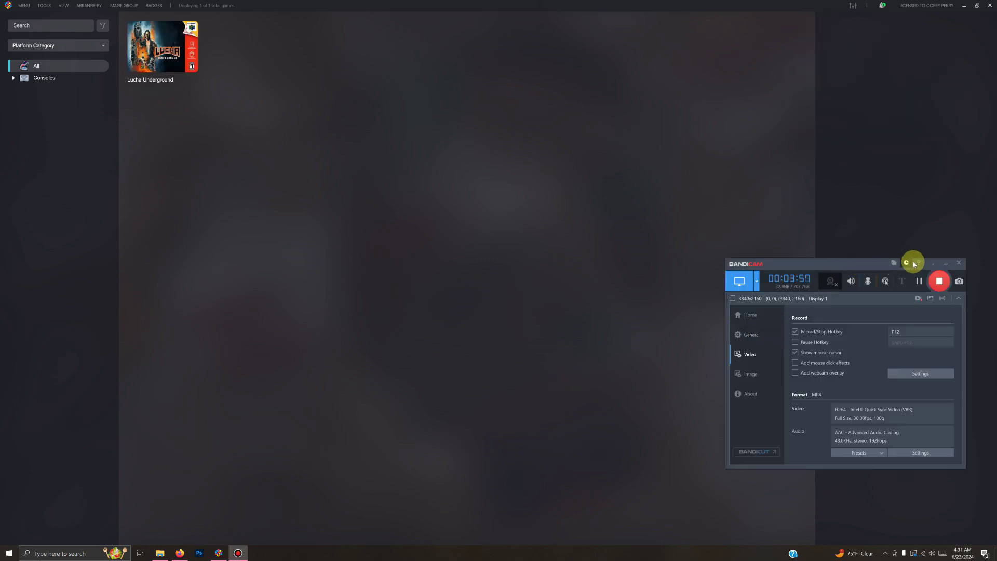
# Hide the screen recorder to view Lucha Underground with its box art in the library
pyautogui.click(933, 262)
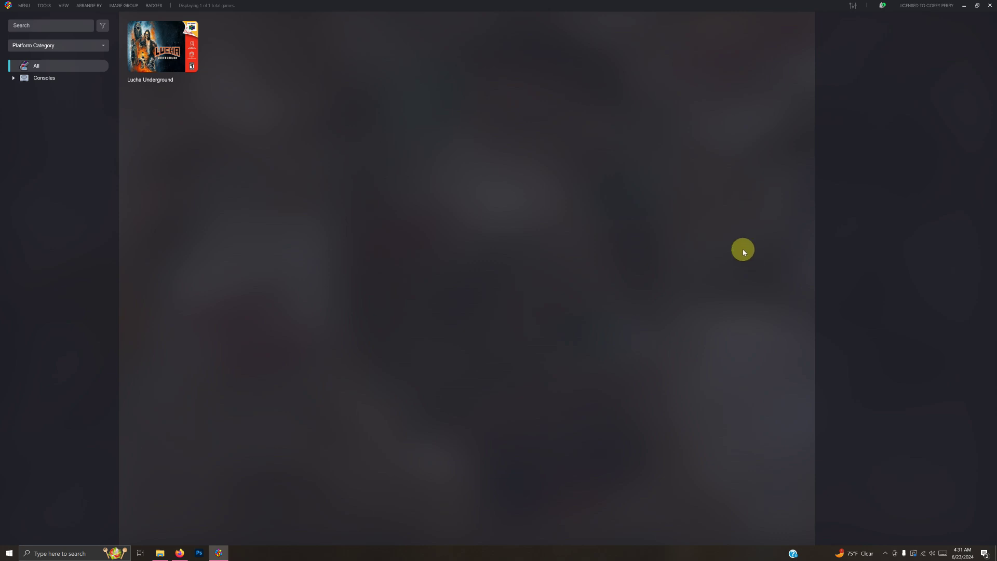